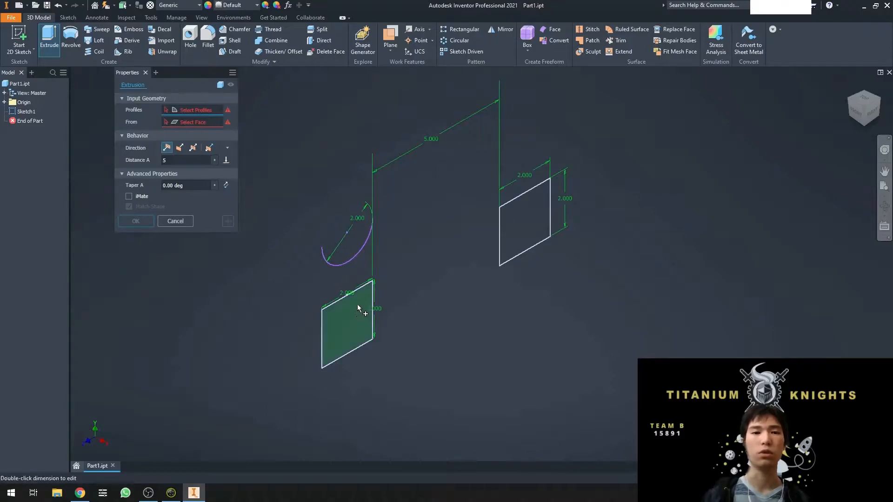
# - Select both 2 in square profiles of the sketch for the extrusion
pyautogui.click(351, 326)
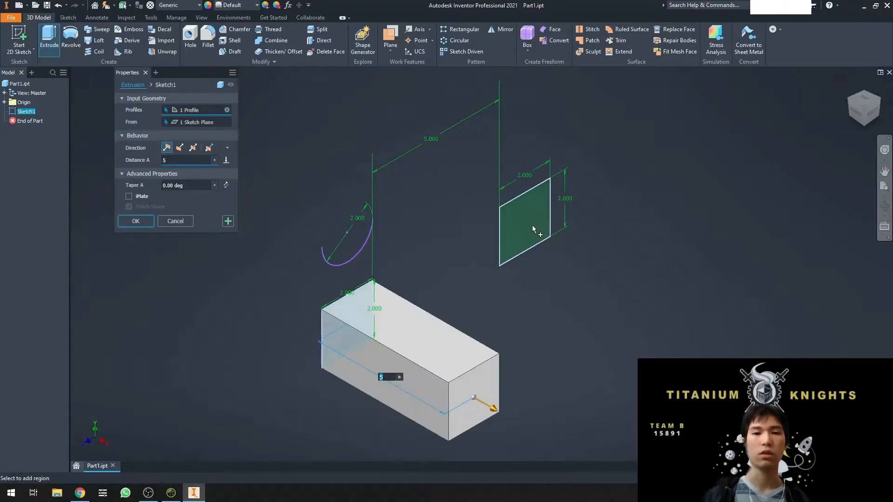
pyautogui.click(532, 225)
pyautogui.keyDown('ctrl'); pyautogui.click(525, 227); pyautogui.keyUp('ctrl')
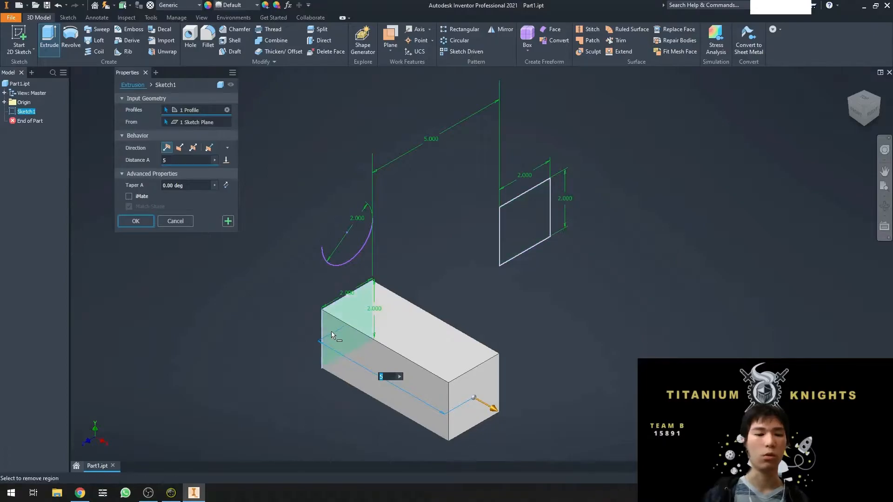
pyautogui.keyDown('ctrl'); pyautogui.click(333, 343); pyautogui.keyUp('ctrl')
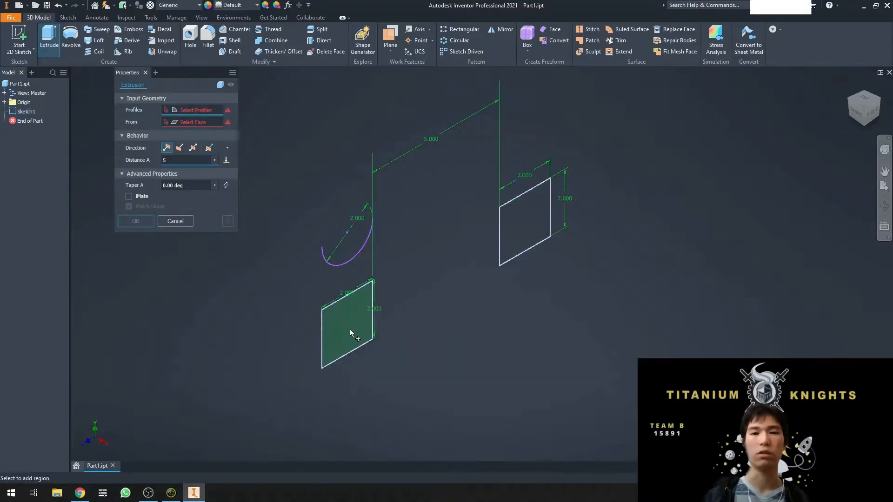
pyautogui.click(350, 330)
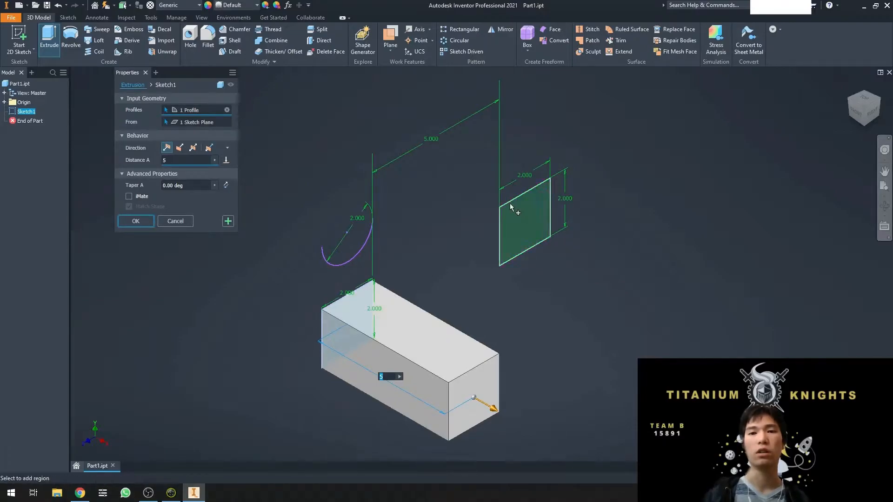
pyautogui.click(524, 219)
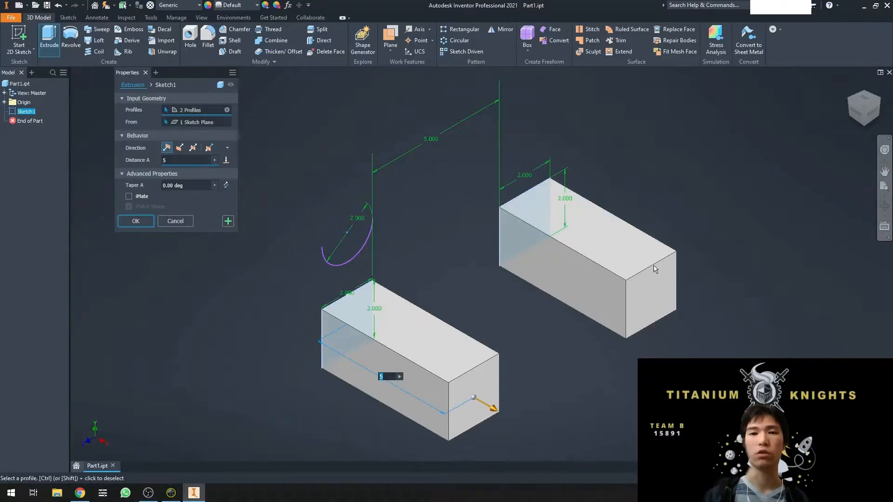
# - Try extrusion distances of 10 in and 5 cm for the two squares, ending with the distance set to 5 in
pyautogui.click(181, 161)
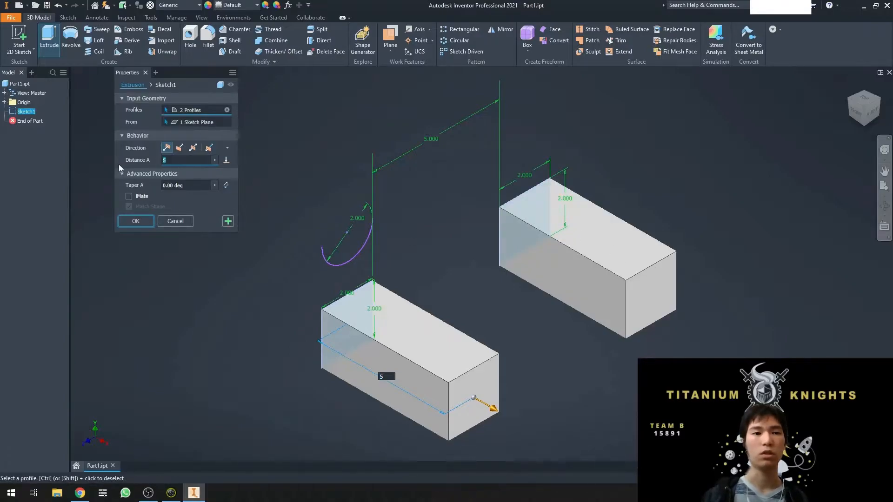
pyautogui.write('10')
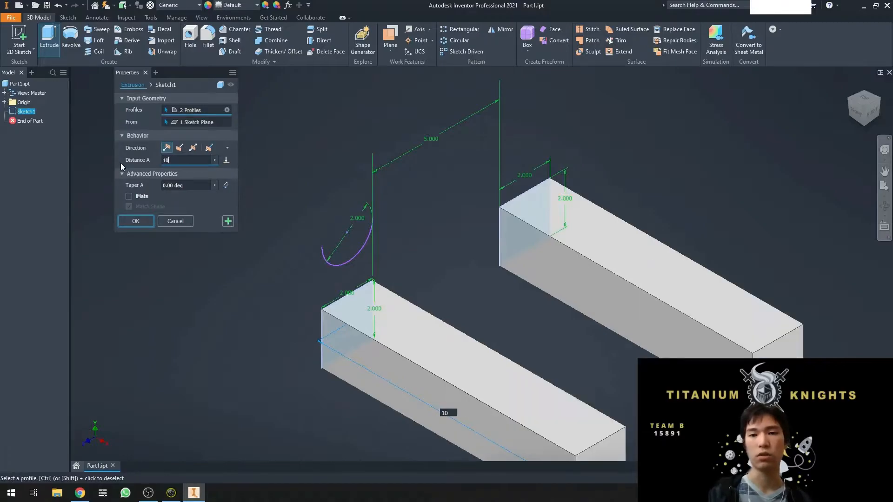
pyautogui.press('BackSpace')
pyautogui.press('BackSpace')
pyautogui.write('5')
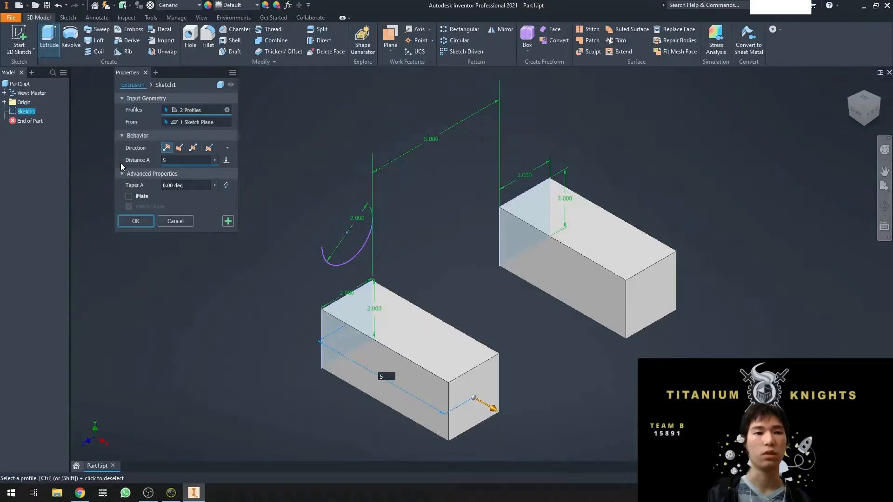
pyautogui.write(' cm')
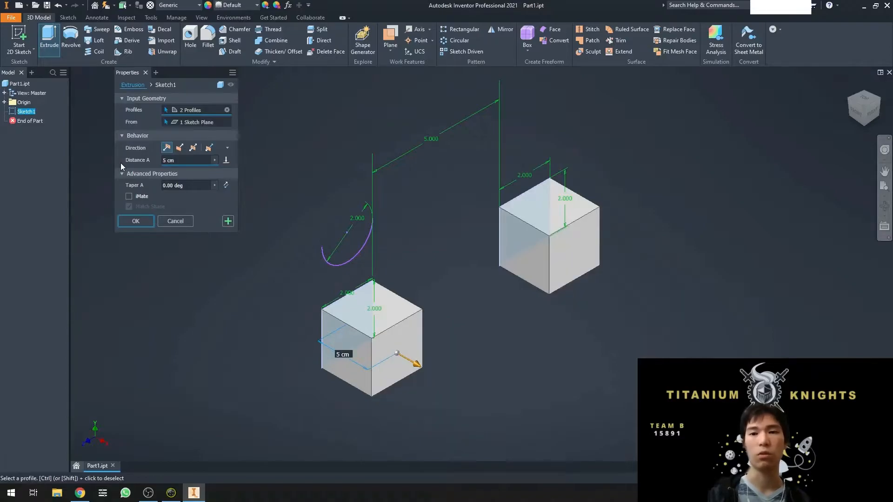
pyautogui.press('BackSpace')
pyautogui.press('BackSpace')
pyautogui.press('BackSpace')
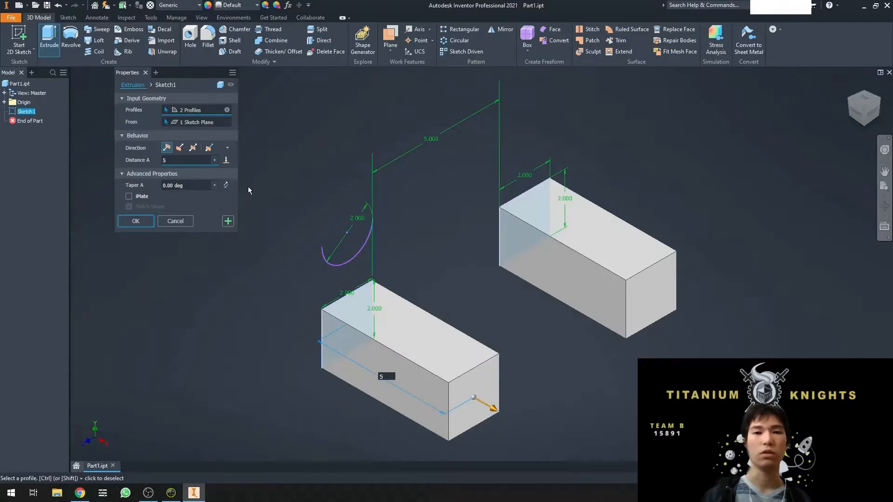
# - Extrude both squares asymmetrically, with distance A at 5 in and distance B at 1 in
pyautogui.click(180, 148)
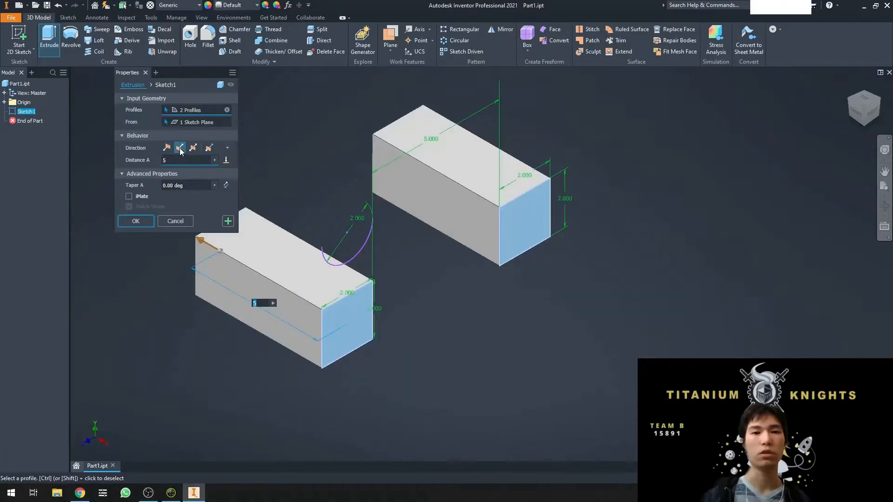
pyautogui.click(193, 148)
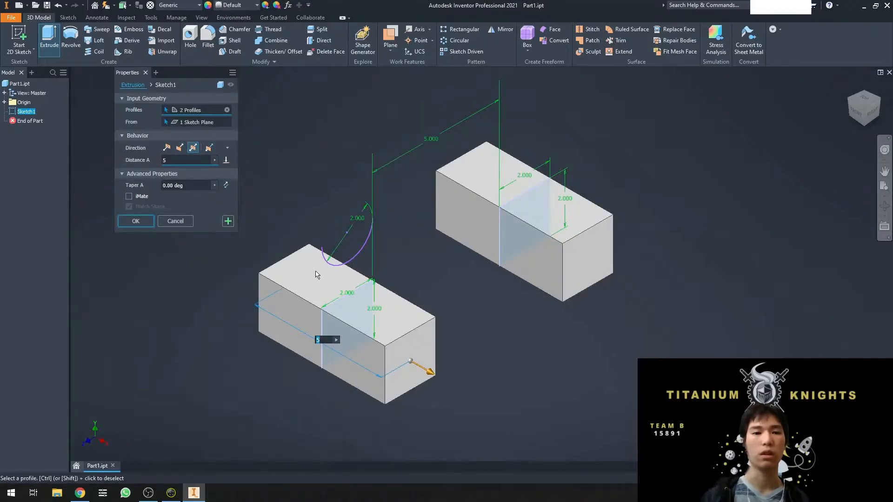
pyautogui.click(209, 148)
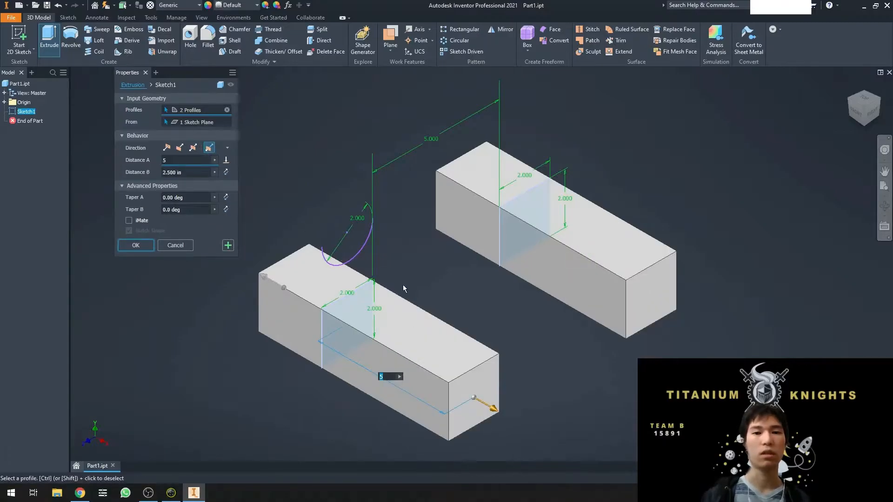
pyautogui.click(183, 172)
pyautogui.write('1')
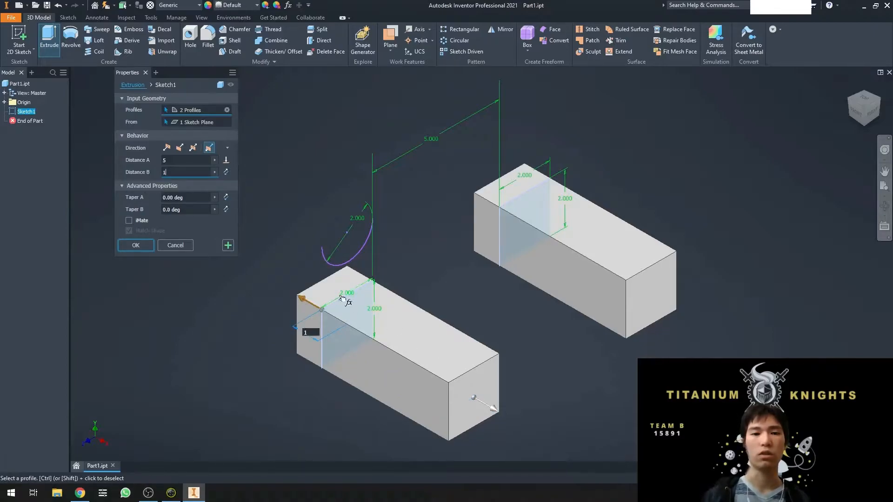
pyautogui.click(135, 246)
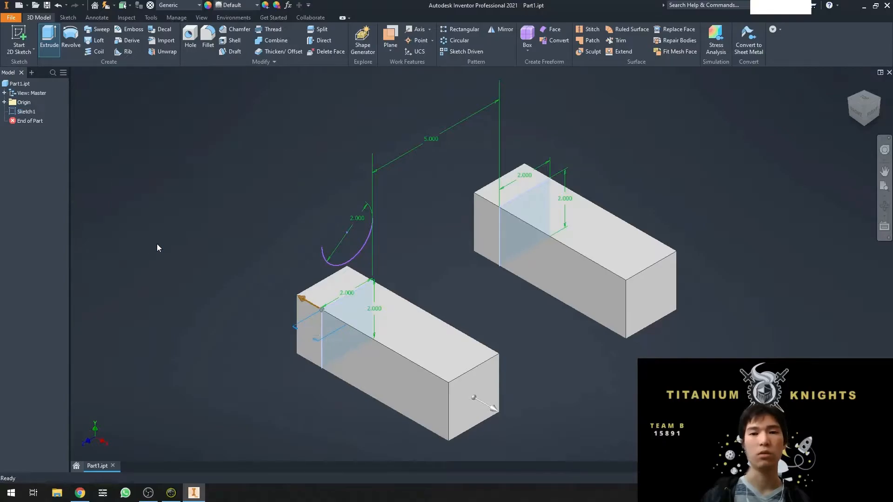
# - Start a sketch on the rear block's face toward the other block and draw a circle inside its outline, slightly smaller than the block's height
pyautogui.click(19, 38)
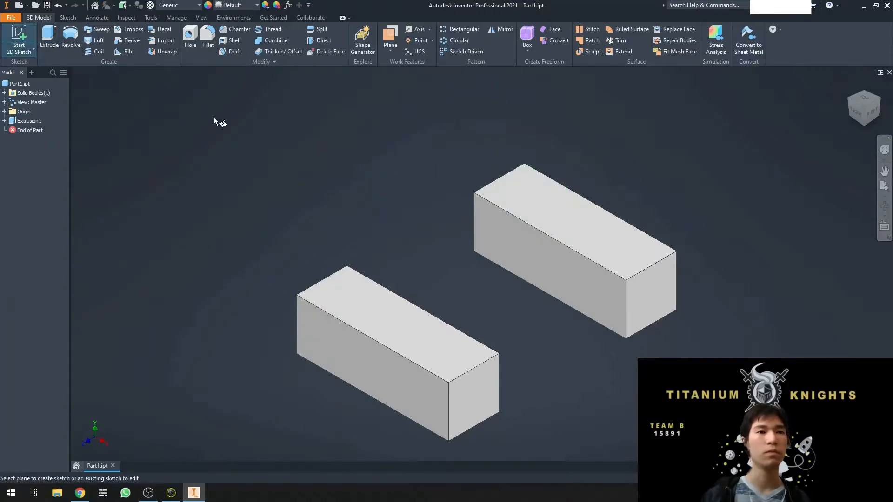
pyautogui.click(553, 265)
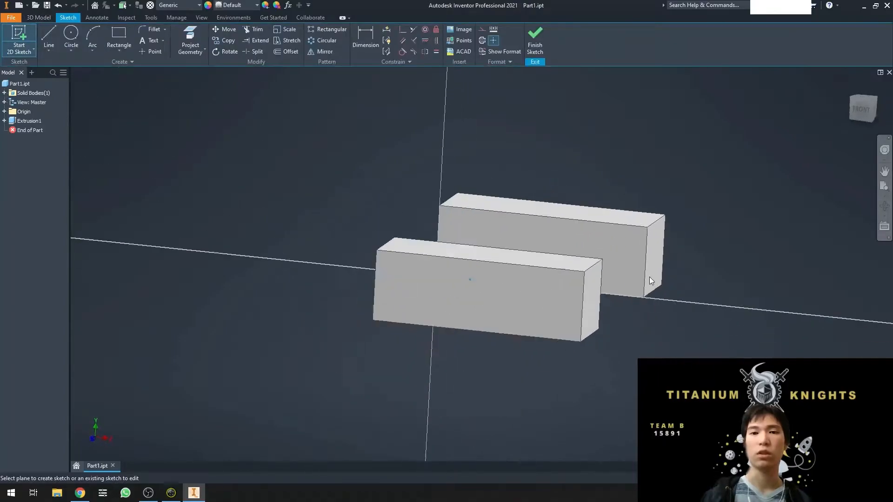
pyautogui.moveTo(682, 243); pyautogui.dragTo(615, 264, button='middle')
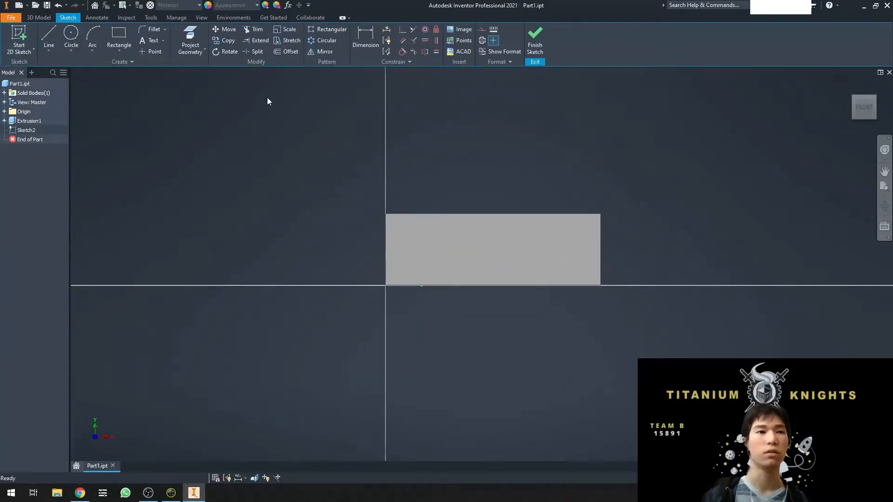
pyautogui.click(75, 37)
pyautogui.click(462, 249)
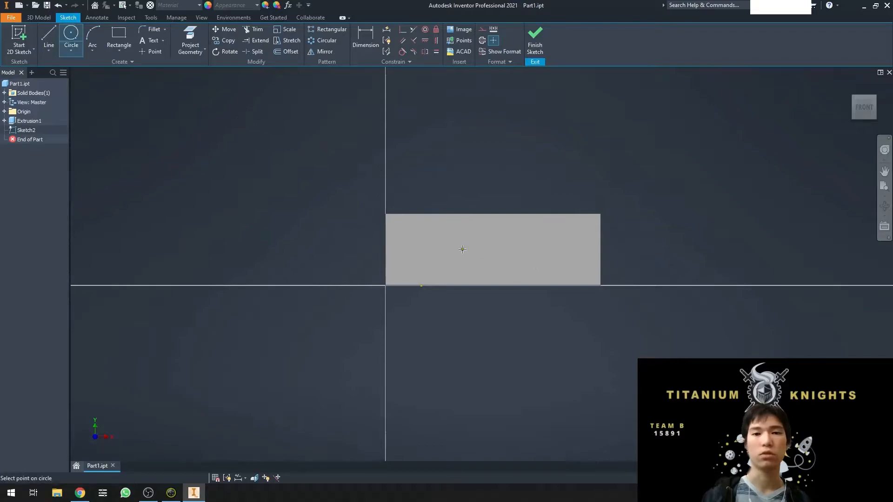
pyautogui.click(496, 246)
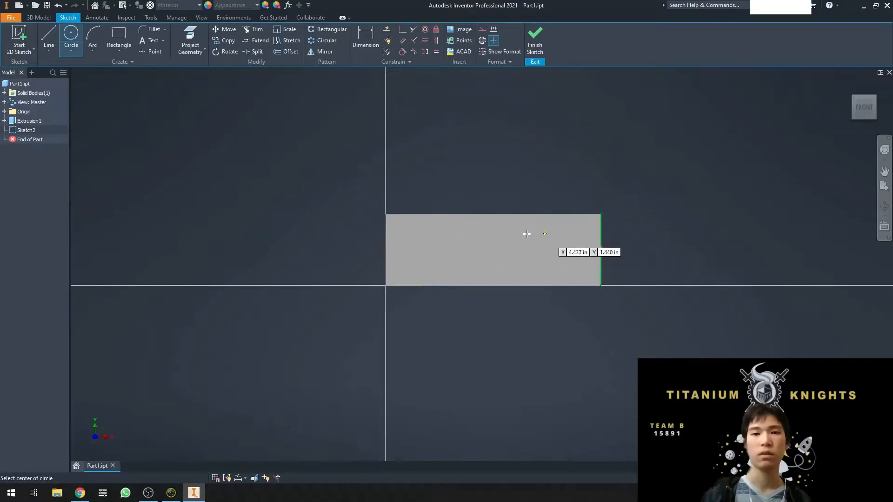
pyautogui.moveTo(535, 251); pyautogui.dragTo(517, 268, button='middle')
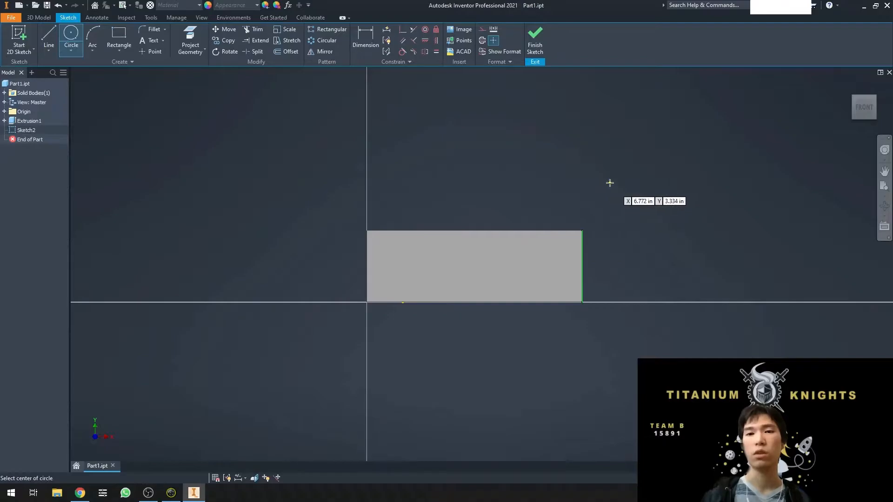
# - Turn on Slice Graphics to expose the circle hidden behind the front block, and finish the sketch
pyautogui.rightClick(609, 183)
pyautogui.click(582, 186)
pyautogui.rightClick(627, 197)
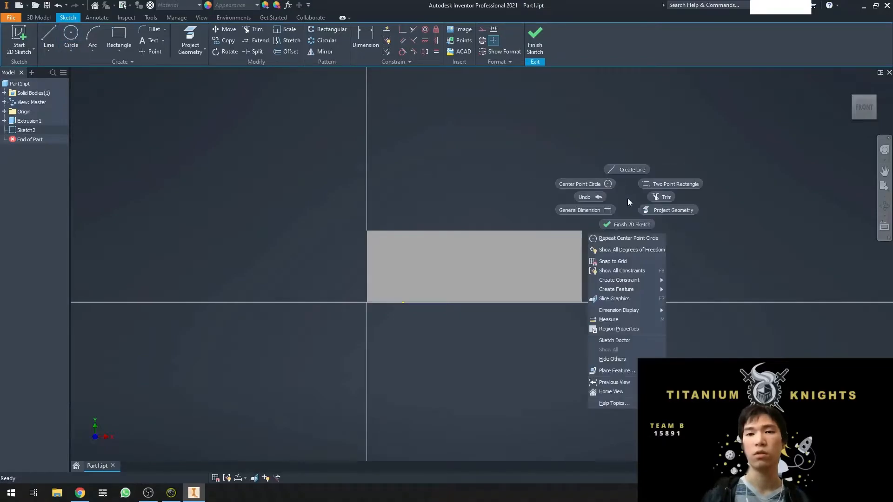
pyautogui.click(624, 299)
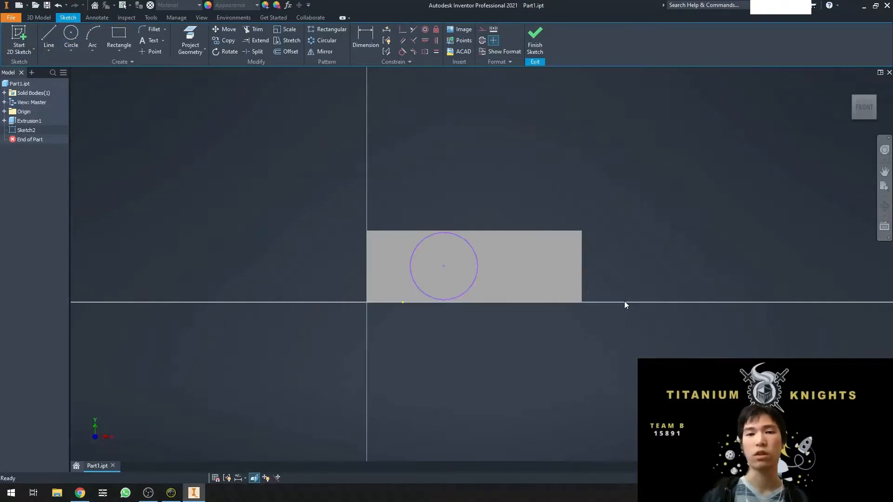
pyautogui.click(536, 47)
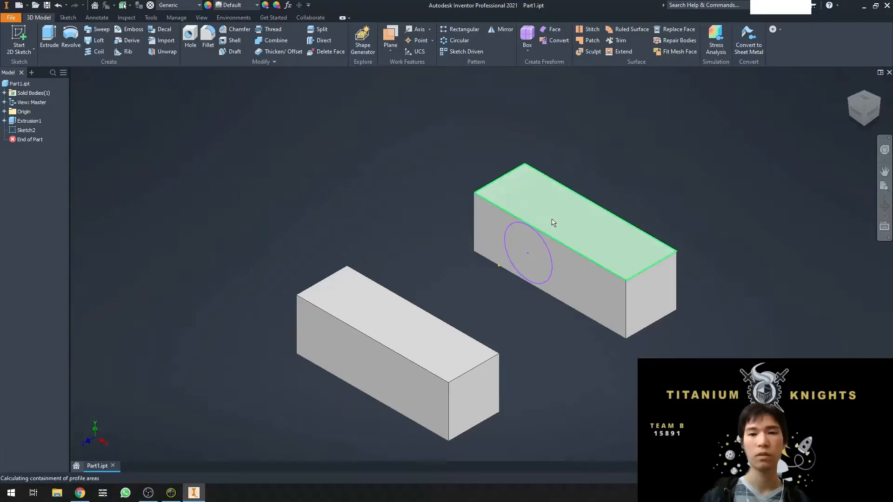
# - Start extruding the circle 5 in toward the opposite block as a joined cylinder
pyautogui.press('e')
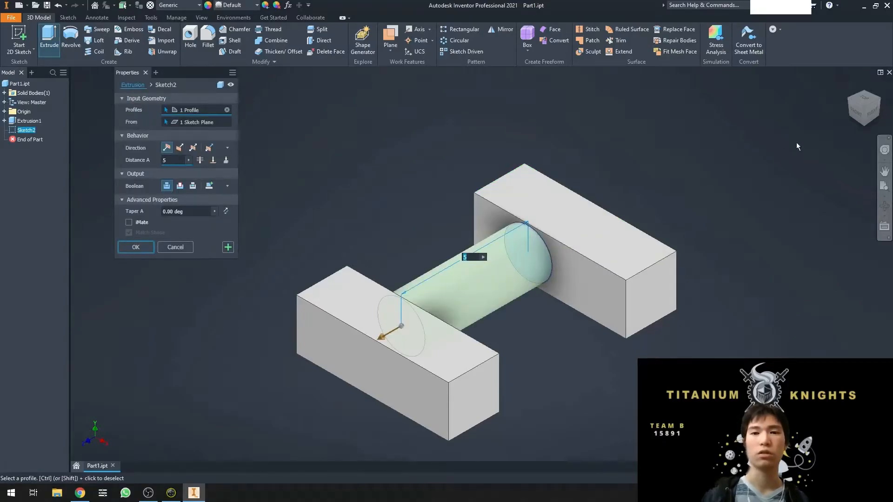
pyautogui.moveTo(861, 120)
pyautogui.mouseDown()
pyautogui.moveTo(846, 132)
pyautogui.moveTo(859, 114)
pyautogui.mouseUp()
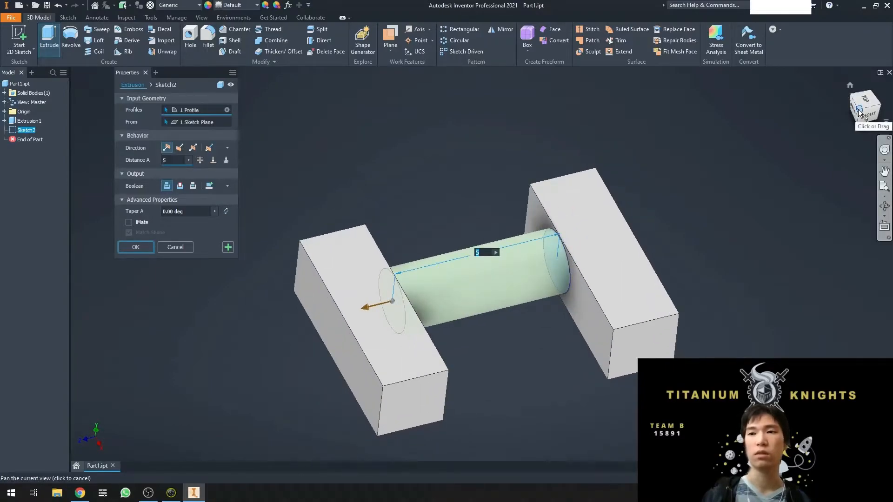
pyautogui.click(860, 114)
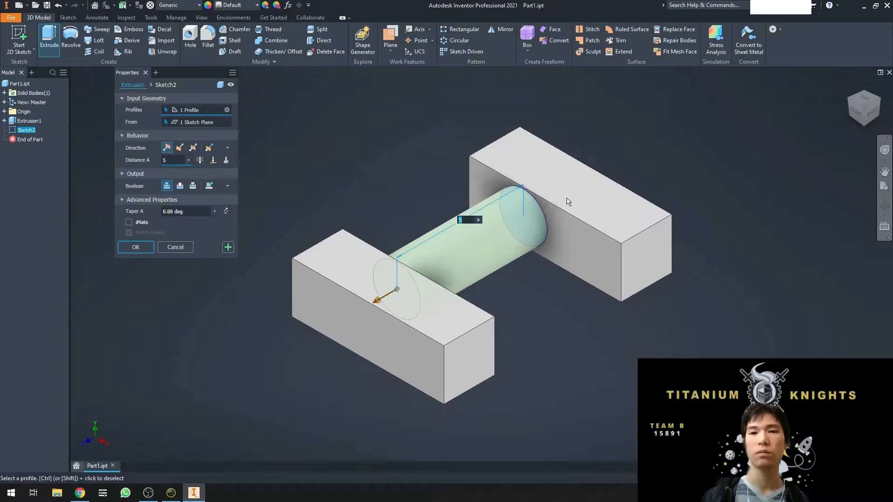
pyautogui.moveTo(565, 235); pyautogui.dragTo(567, 241, button='middle')
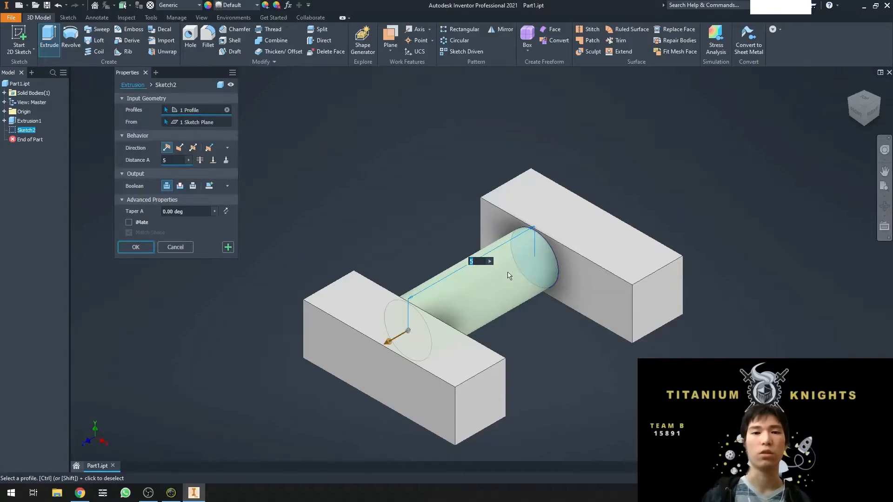
# - Try the Through All, To (opposite block's inner face) and To Next extents for the circle's extrusion
pyautogui.click(201, 160)
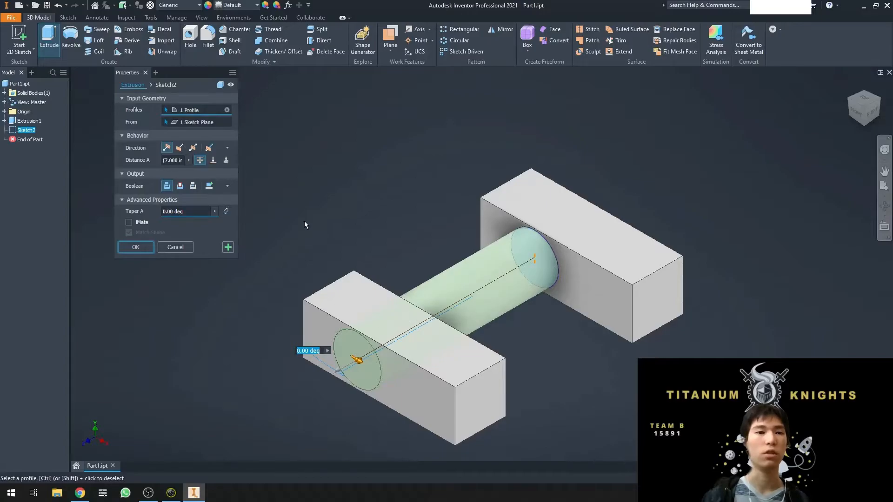
pyautogui.click(213, 161)
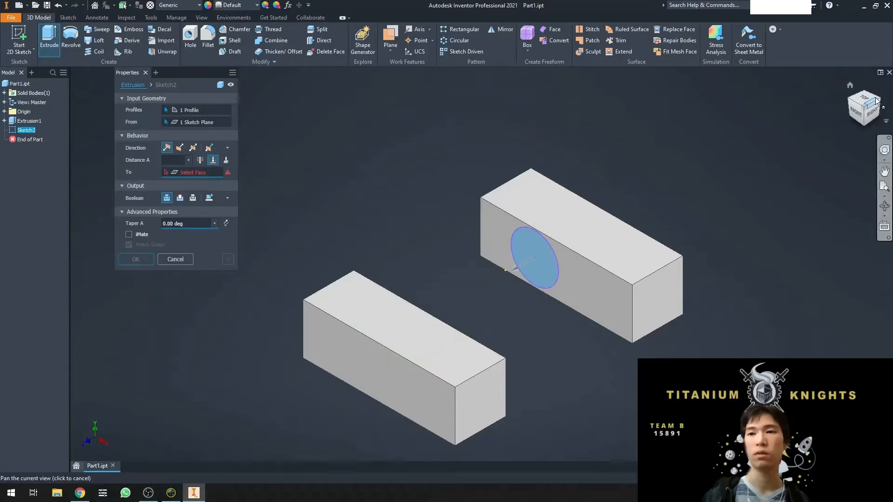
pyautogui.click(877, 100)
pyautogui.click(428, 217)
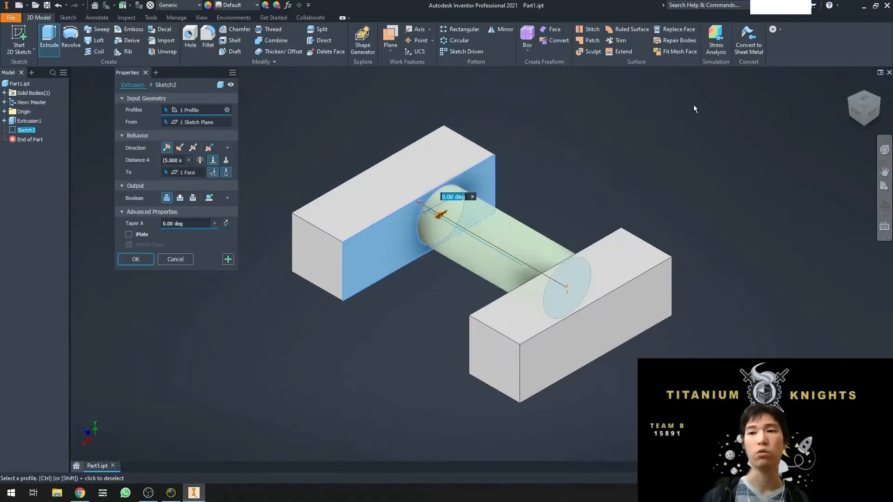
pyautogui.click(226, 160)
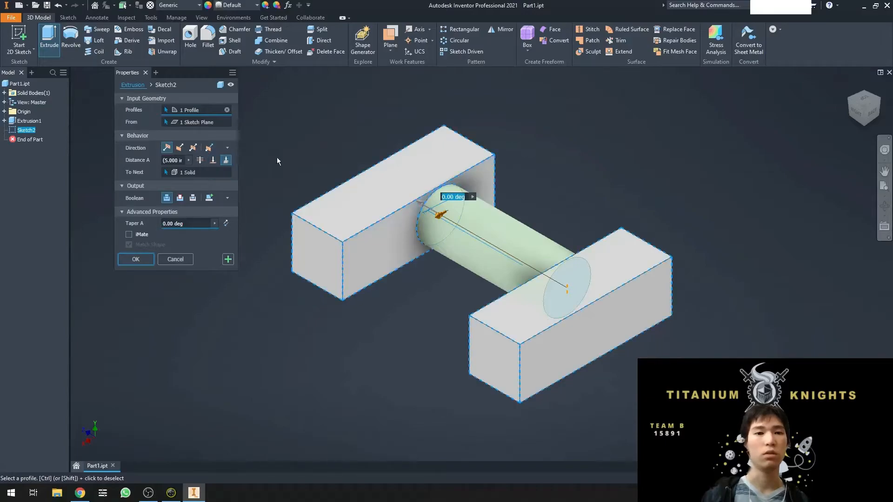
pyautogui.click(848, 102)
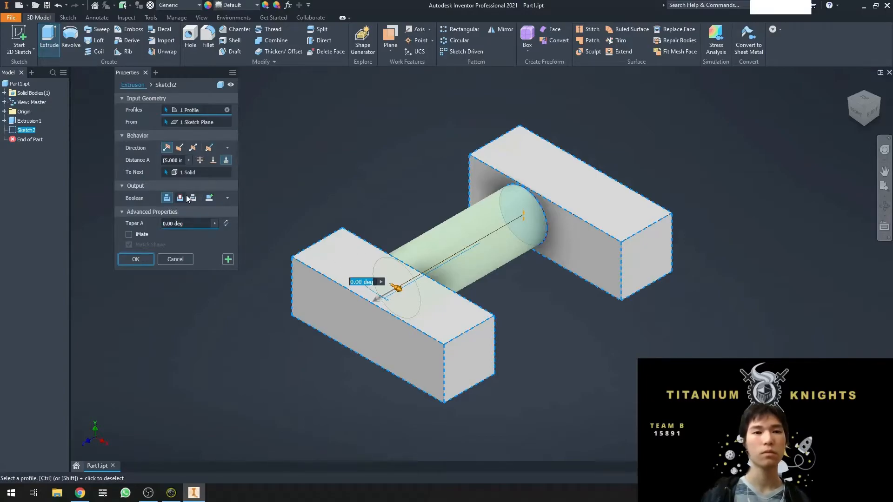
# - Return the circle's extrusion to a 5 in distance extent and preview the Cut operation through the rear block from several angles
pyautogui.click(173, 161)
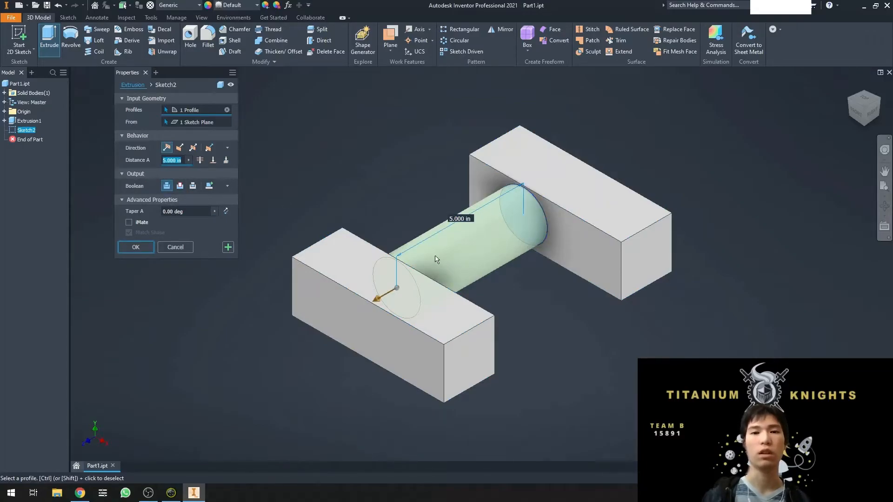
pyautogui.click(179, 186)
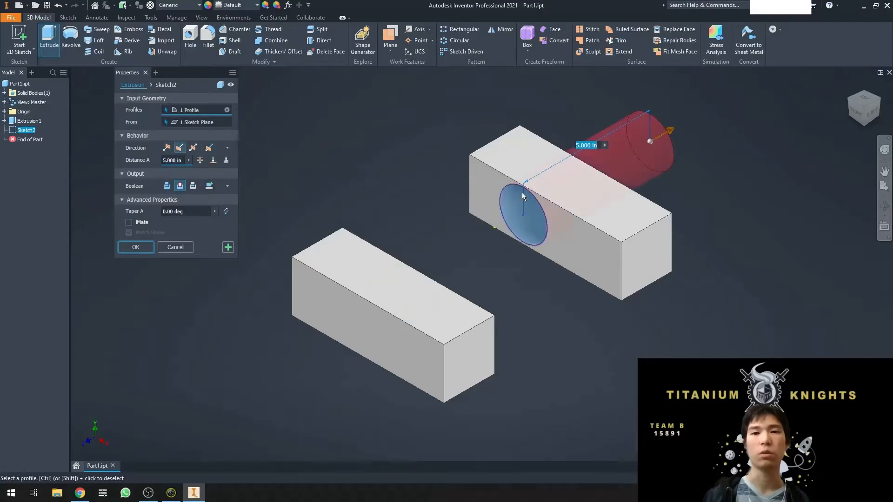
pyautogui.click(880, 110)
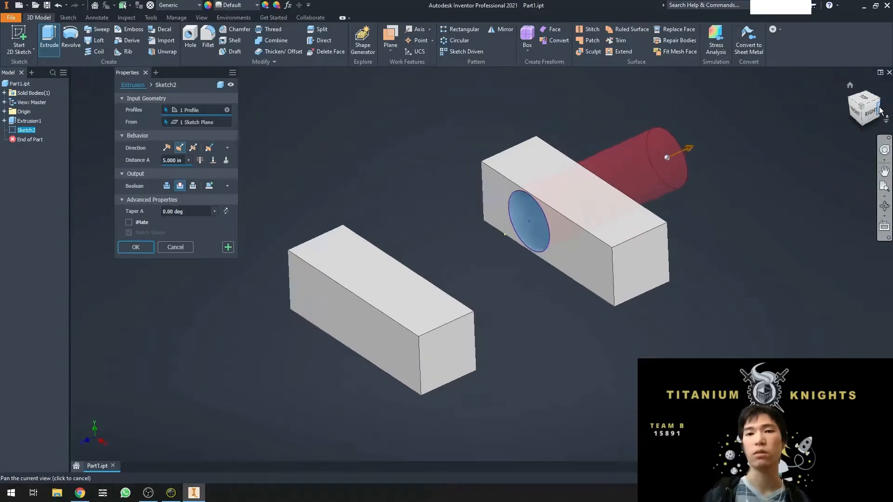
pyautogui.moveTo(875, 110)
pyautogui.mouseDown()
pyautogui.moveTo(854, 107)
pyautogui.moveTo(854, 132)
pyautogui.moveTo(871, 110)
pyautogui.mouseUp()
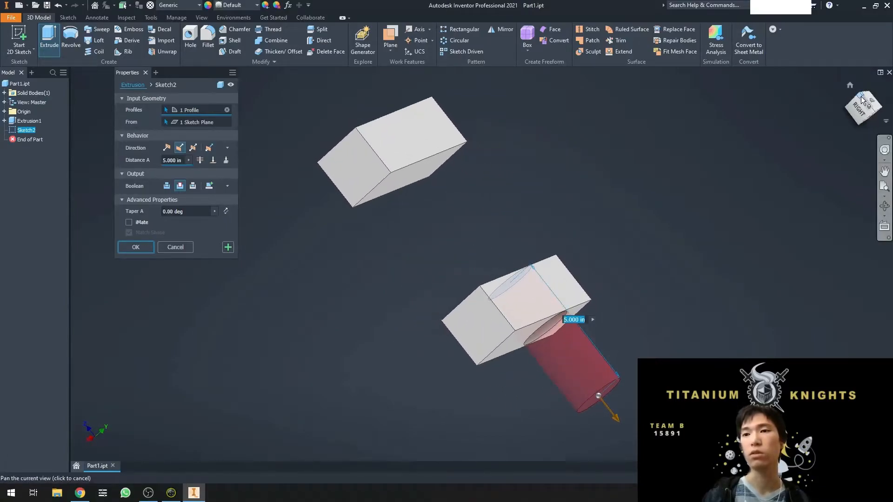
pyautogui.click(861, 96)
pyautogui.click(864, 106)
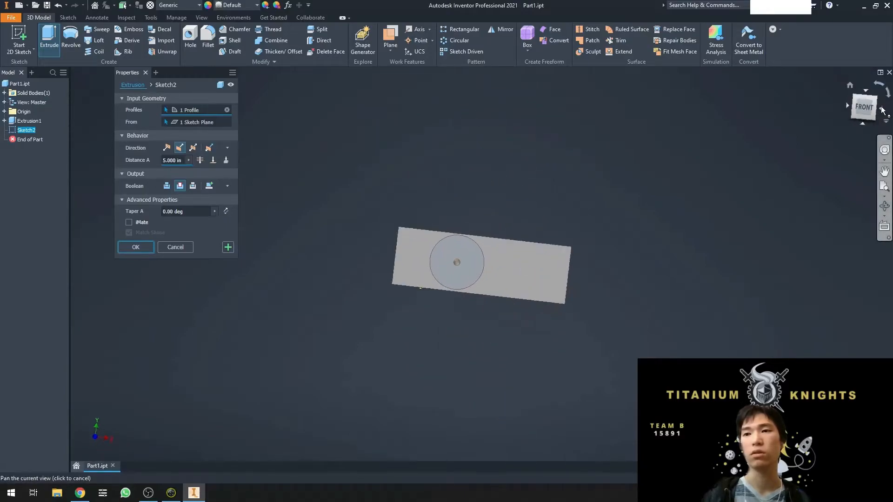
pyautogui.click(850, 85)
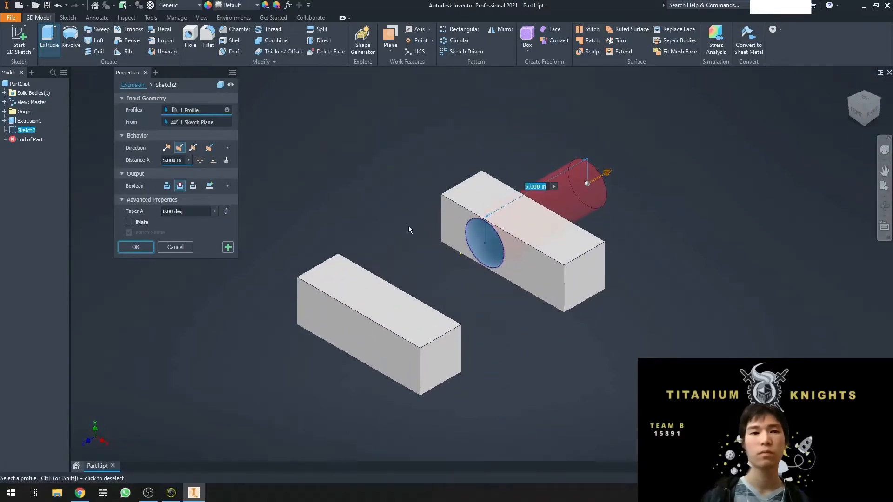
# - Try the Intersect operation for the circle's extrusion and set the Boolean option back to Join
pyautogui.click(193, 187)
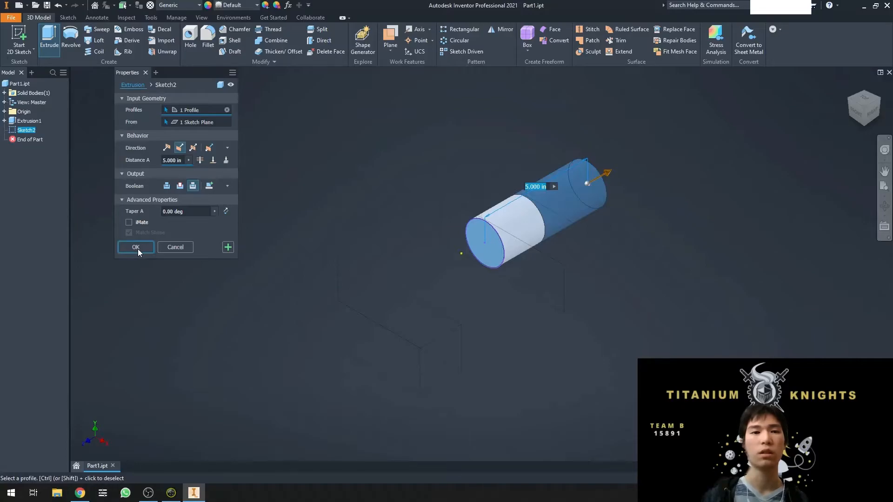
pyautogui.click(168, 188)
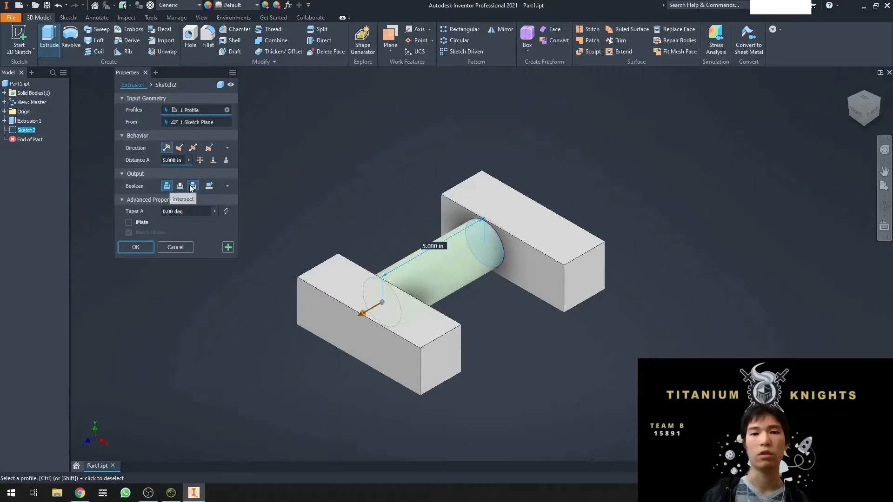
pyautogui.click(191, 187)
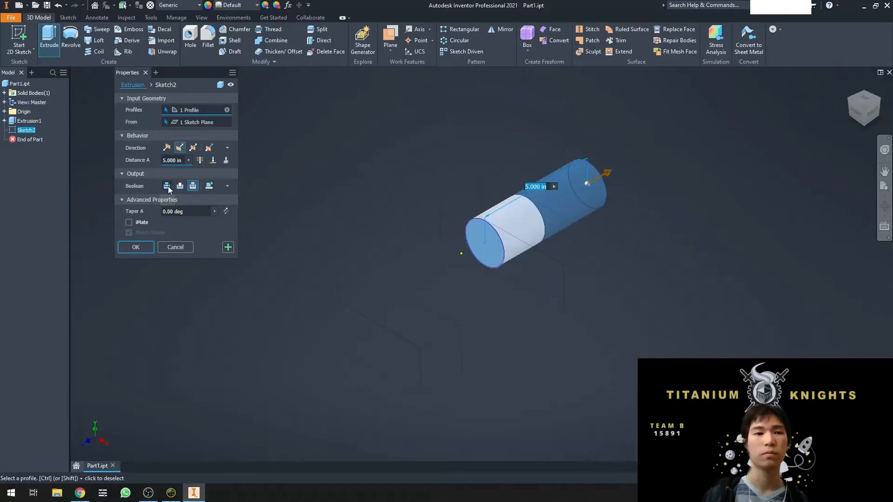
pyautogui.click(167, 186)
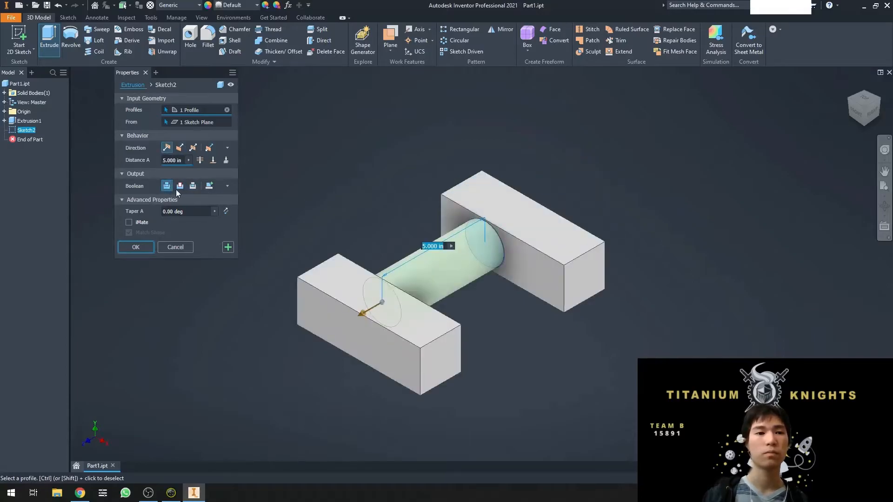
# - Try taper angles of 5, 10 and -10 degrees on the joined cylinder and view the tapered preview between the blocks
pyautogui.click(191, 213)
pyautogui.write('5')
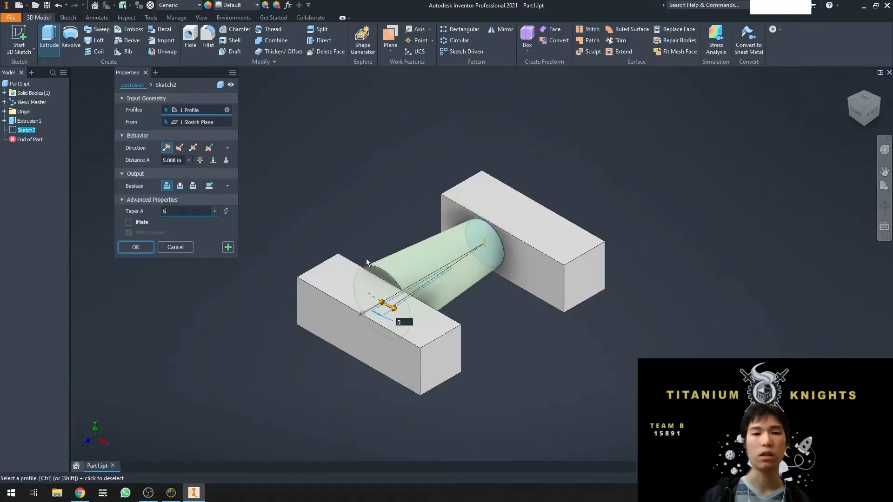
pyautogui.press('BackSpace')
pyautogui.write('10')
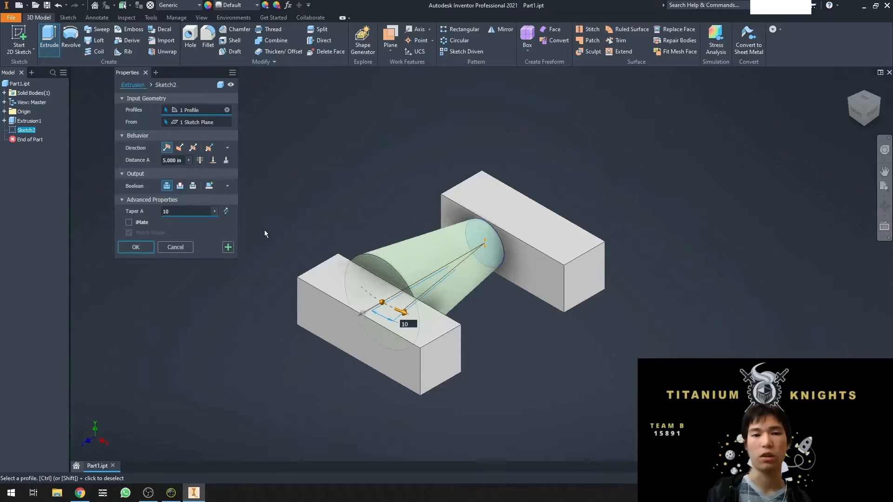
pyautogui.press('BackSpace')
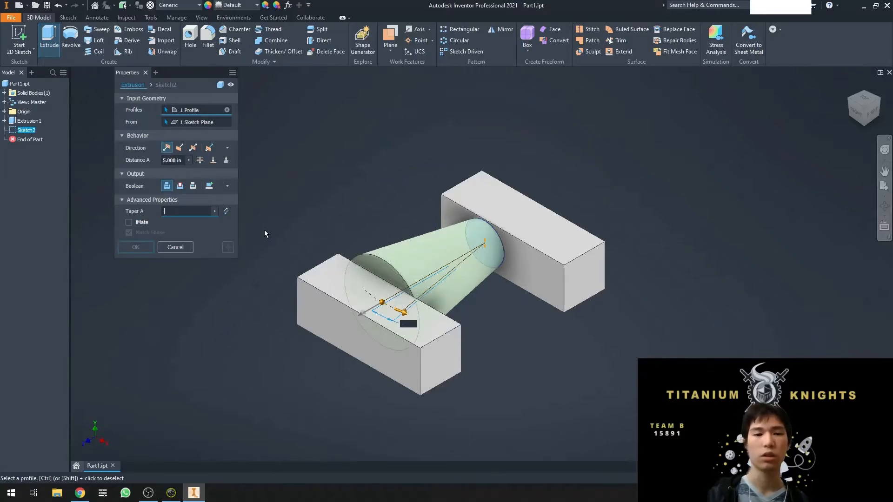
pyautogui.write('-10')
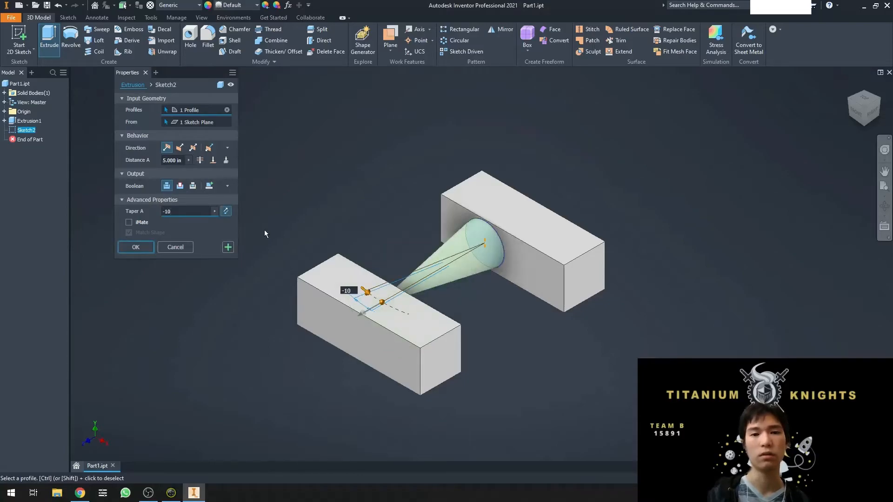
pyautogui.moveTo(869, 108)
pyautogui.mouseDown()
pyautogui.moveTo(854, 116)
pyautogui.moveTo(867, 109)
pyautogui.mouseUp()
pyautogui.click(862, 118)
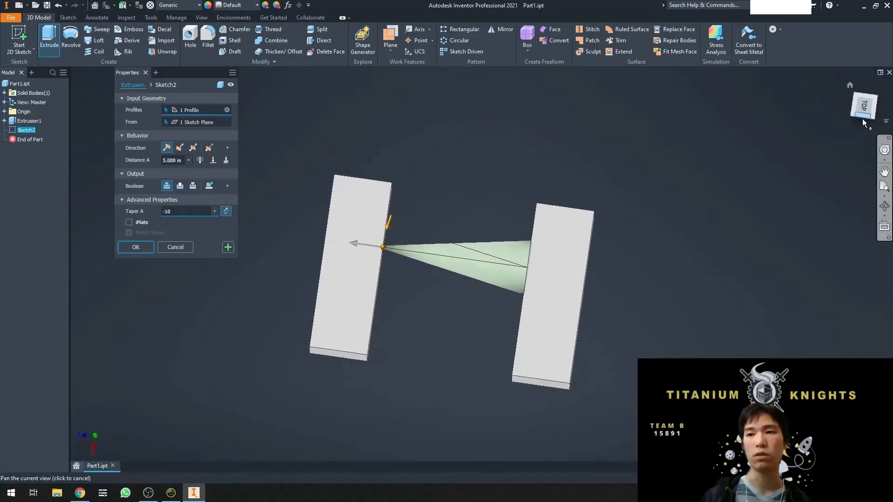
pyautogui.click(856, 111)
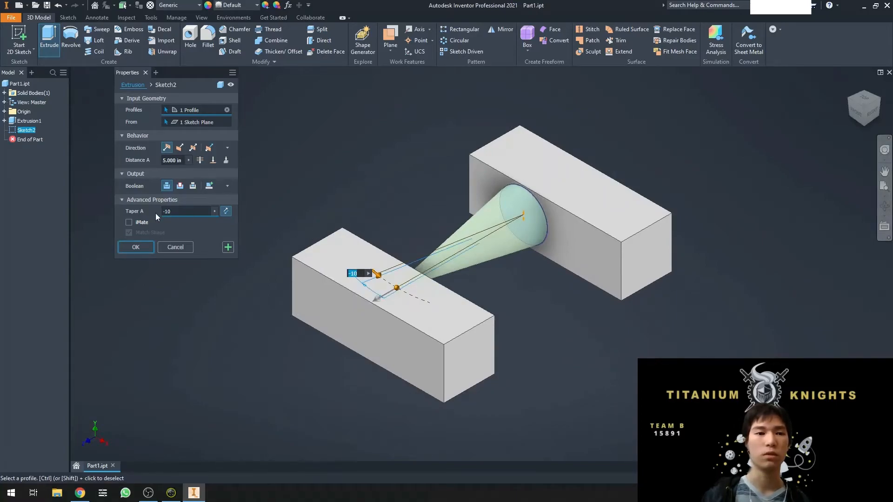
# - Set the taper to 0 degrees, complete the 5 in joined cylinder and inspect the part from above and the side
pyautogui.click(184, 212)
pyautogui.write('0')
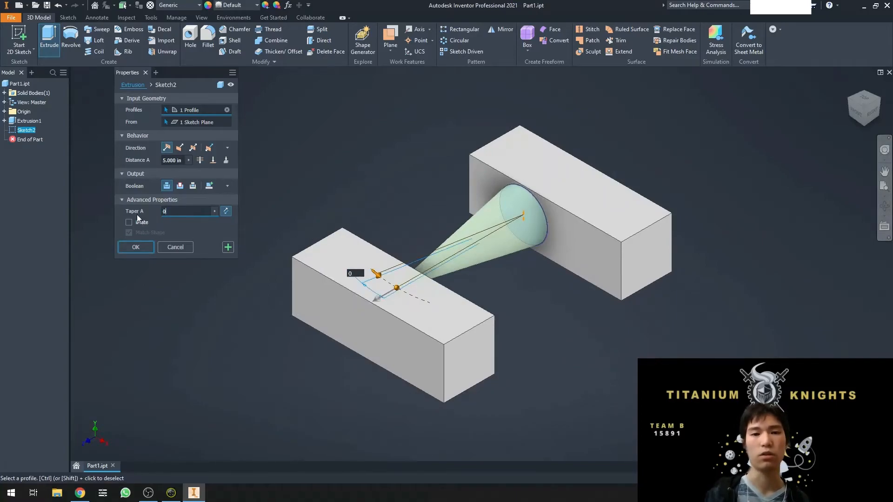
pyautogui.click(139, 250)
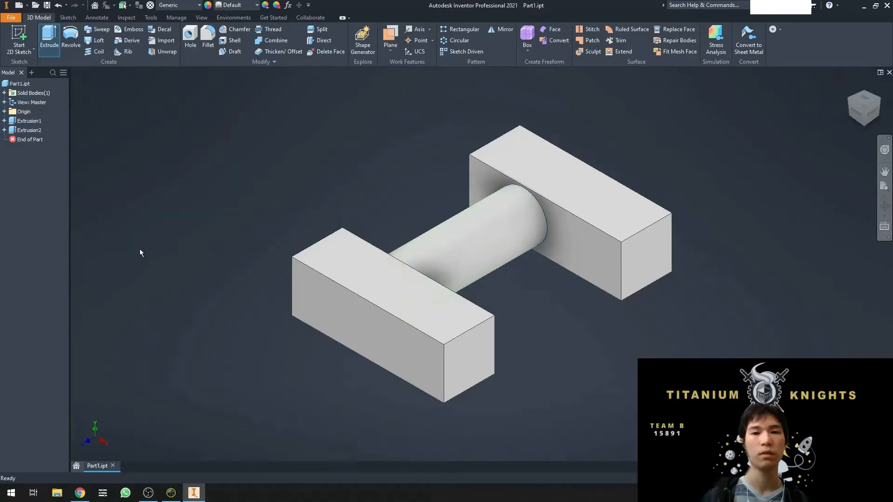
pyautogui.moveTo(865, 120)
pyautogui.mouseDown()
pyautogui.moveTo(833, 140)
pyautogui.moveTo(872, 119)
pyautogui.moveTo(850, 116)
pyautogui.mouseUp()
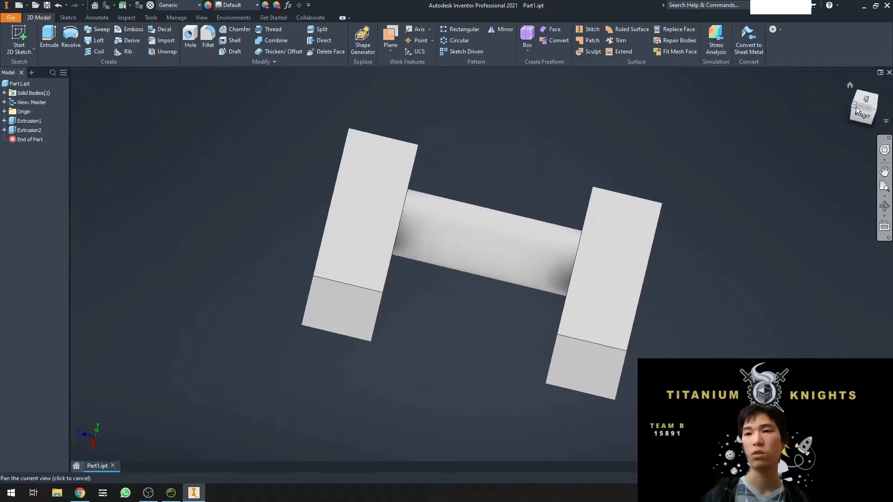
pyautogui.click(854, 105)
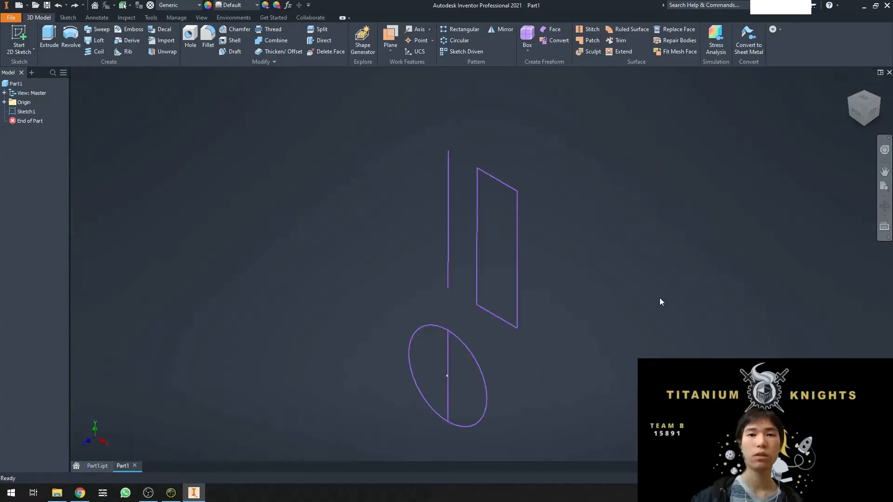
# - In the second part, preview a full 360-degree revolve of the half-circle nearer the rectangle about the circle's diameter line
pyautogui.moveTo(661, 302); pyautogui.dragTo(658, 257, button='middle')
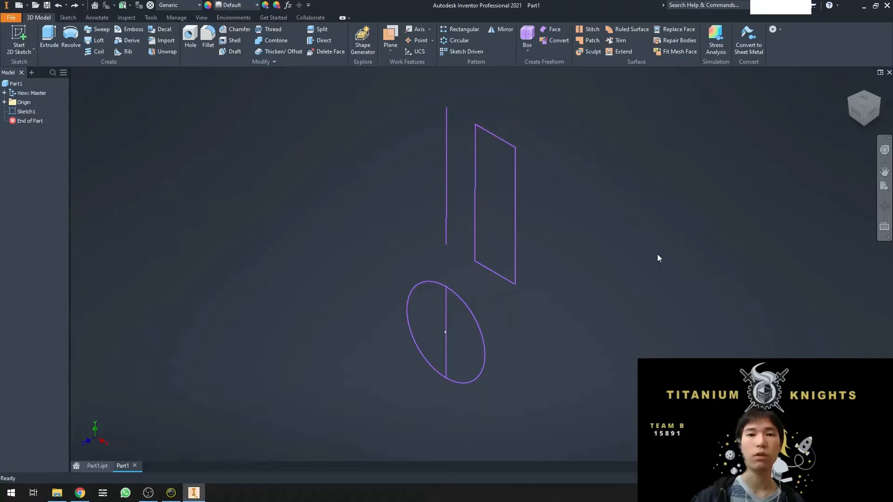
pyautogui.click(70, 40)
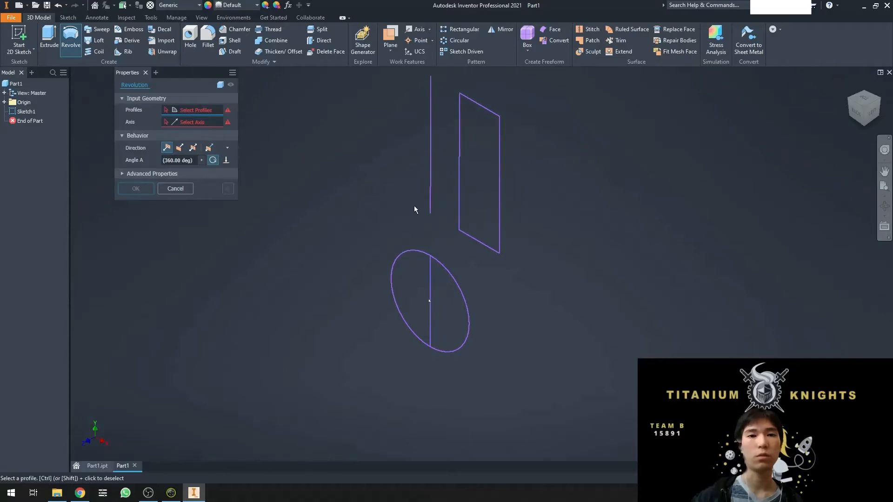
pyautogui.click(454, 304)
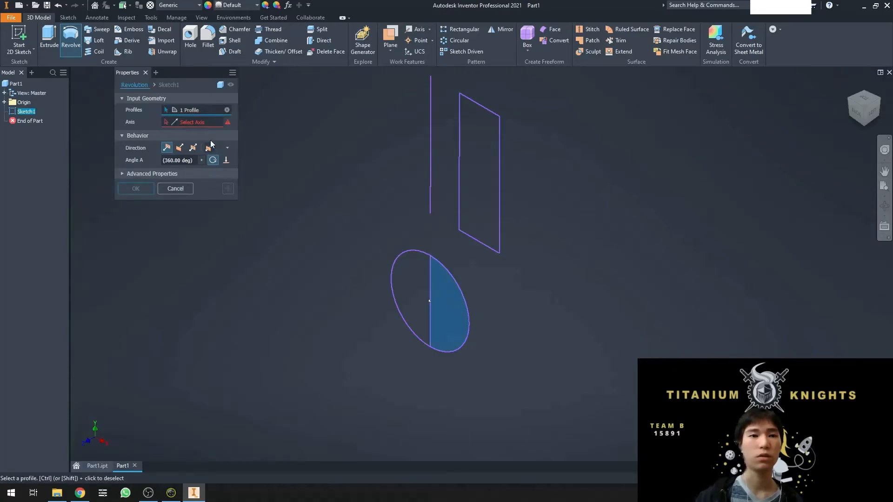
pyautogui.click(196, 123)
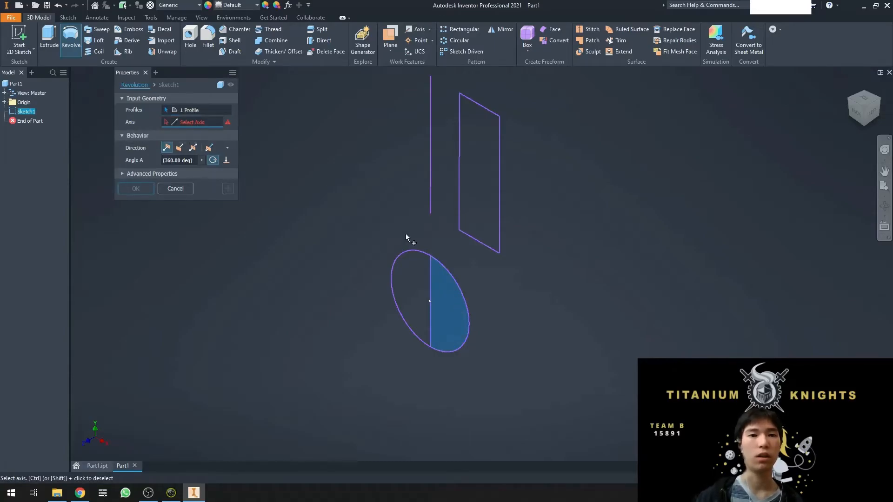
pyautogui.click(430, 288)
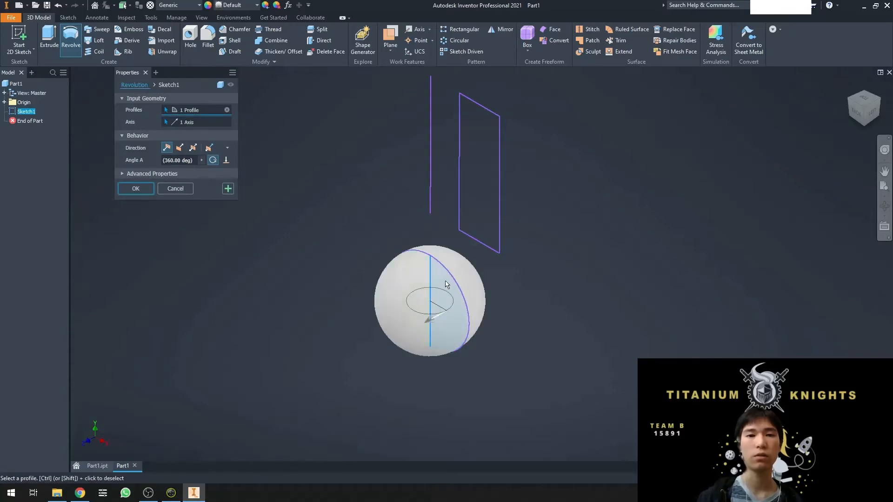
pyautogui.click(864, 98)
pyautogui.moveTo(445, 242)
pyautogui.keyDown('shift'); pyautogui.mouseDown(button='middle')
pyautogui.moveTo(447, 265)
pyautogui.moveTo(433, 144)
pyautogui.mouseUp(button='middle'); pyautogui.keyUp('shift')
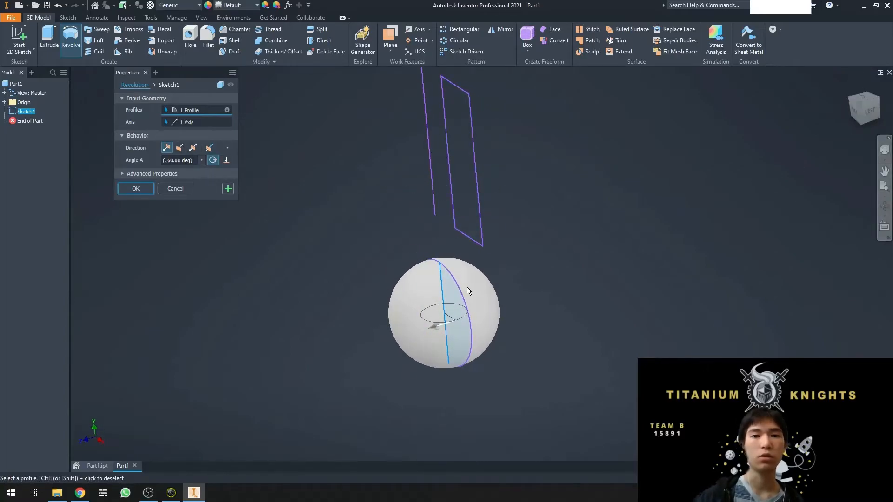
pyautogui.click(863, 109)
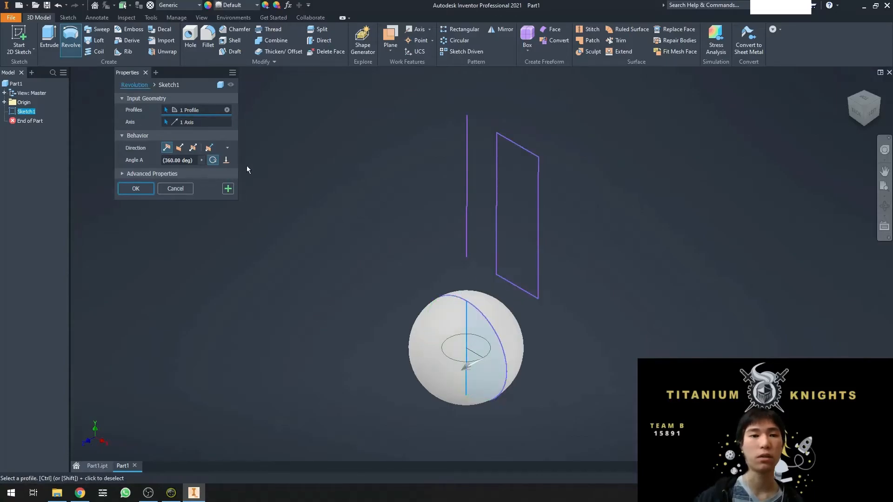
# - Try revolve angles of 180 and 90 degrees on the half-circle and view the partial sphere
pyautogui.click(180, 160)
pyautogui.write('180')
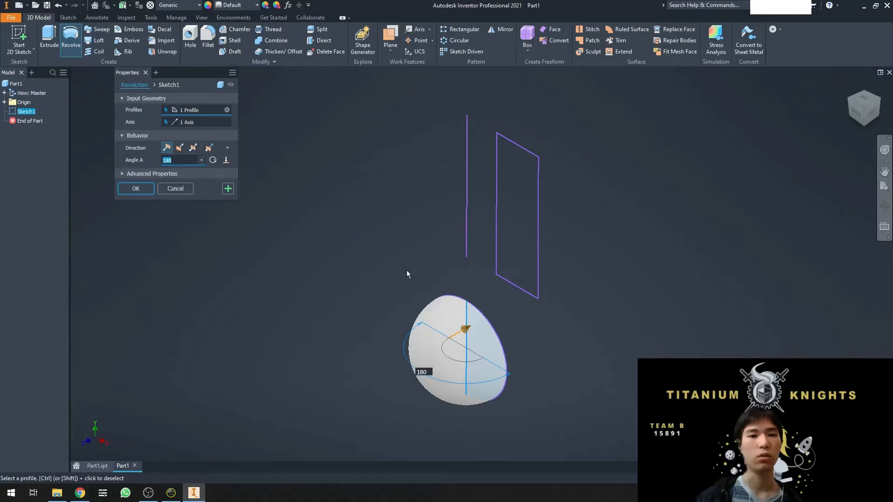
pyautogui.moveTo(864, 108)
pyautogui.mouseDown()
pyautogui.moveTo(865, 154)
pyautogui.moveTo(865, 122)
pyautogui.mouseUp()
pyautogui.write('90')
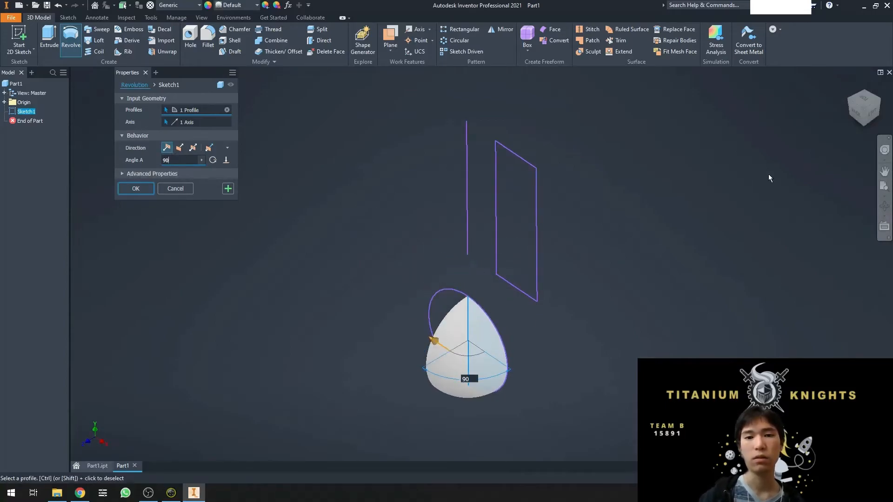
pyautogui.moveTo(863, 109)
pyautogui.mouseDown()
pyautogui.moveTo(844, 134)
pyautogui.moveTo(844, 161)
pyautogui.moveTo(846, 122)
pyautogui.mouseUp()
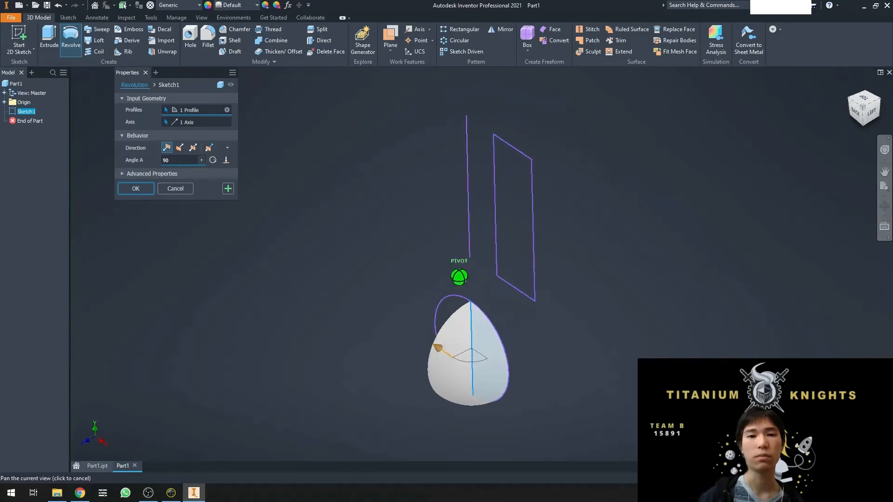
# - Try the flipped, symmetric and asymmetric directions for the 90-degree revolve, return to the default direction and cancel the revolve
pyautogui.click(179, 148)
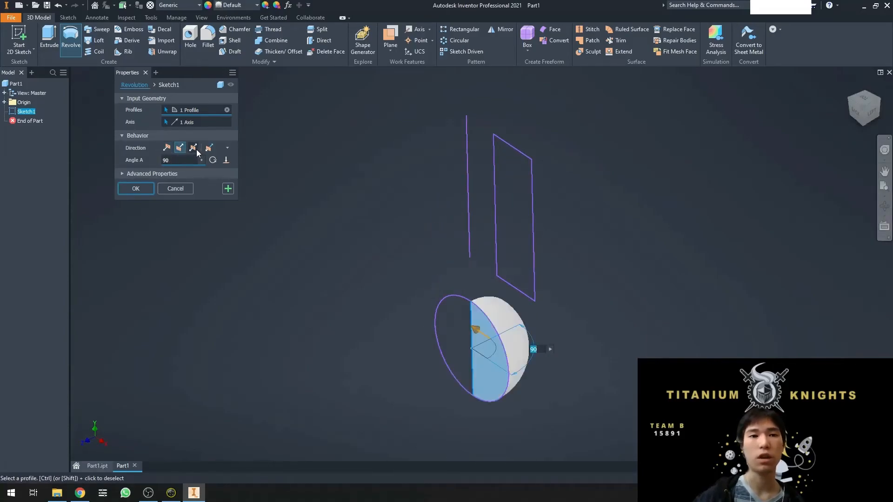
pyautogui.click(194, 149)
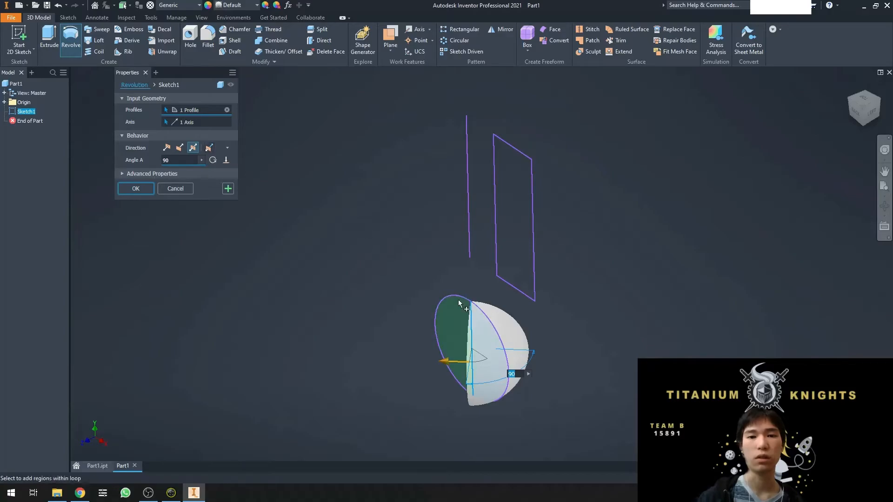
pyautogui.click(208, 148)
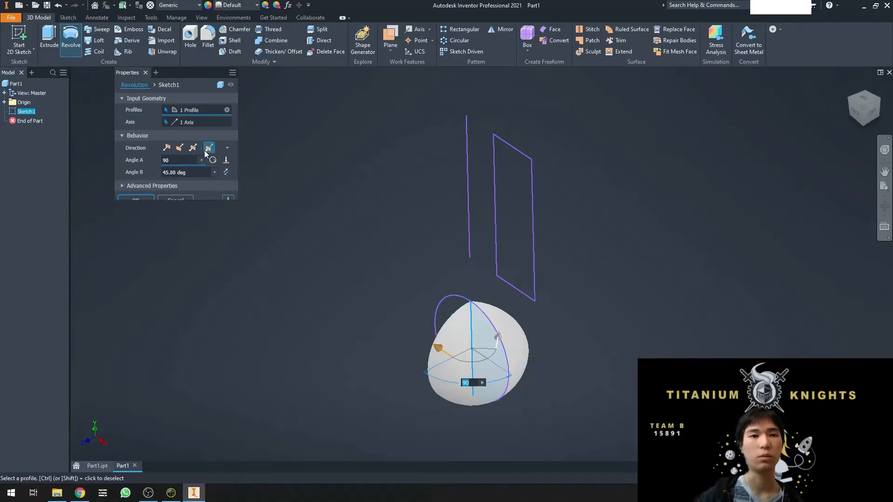
pyautogui.click(166, 150)
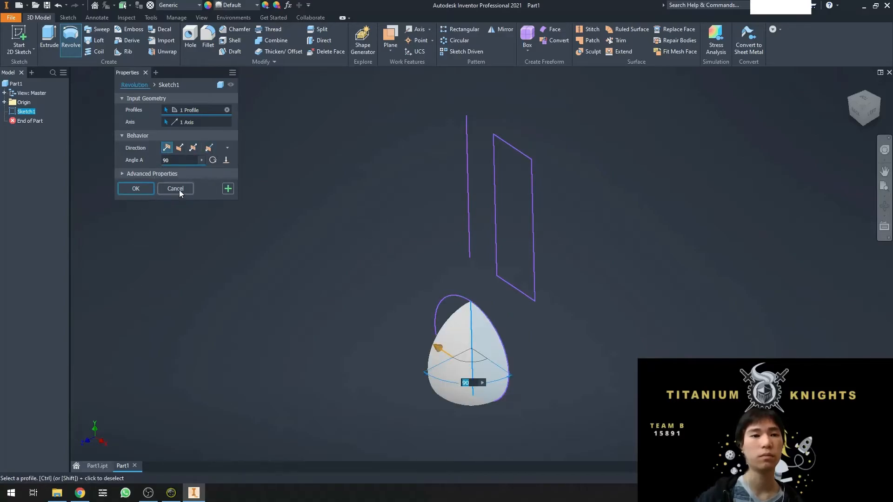
pyautogui.click(175, 188)
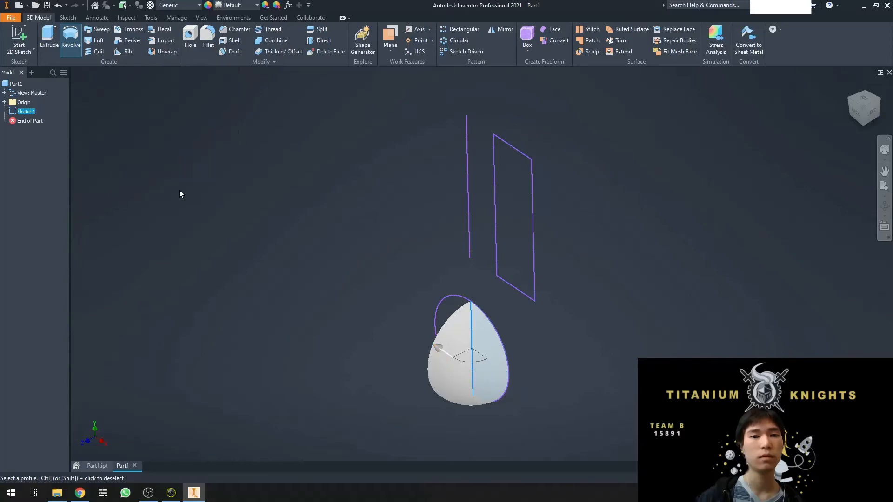
# - Preview a 1 in extrusion of both halves of the circle and cancel it
pyautogui.click(49, 37)
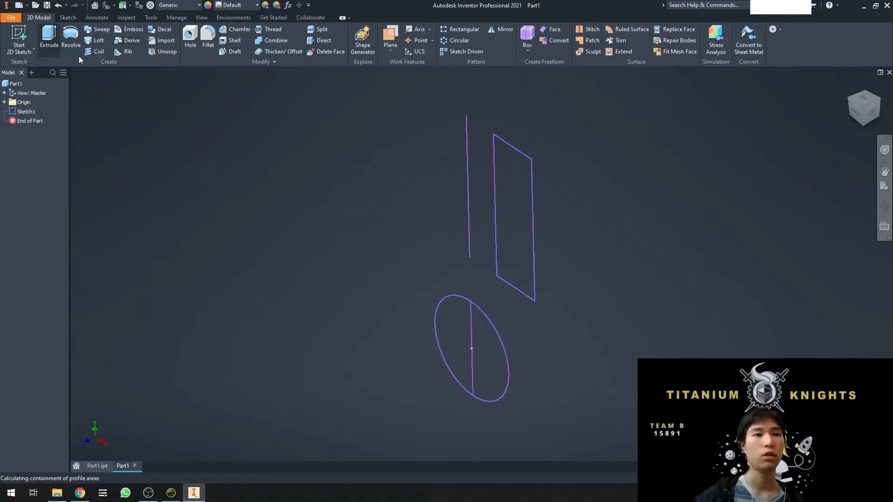
pyautogui.click(455, 325)
pyautogui.click(492, 344)
pyautogui.moveTo(550, 345); pyautogui.dragTo(558, 218, button='middle')
pyautogui.moveTo(452, 183)
pyautogui.mouseDown(button='middle')
pyautogui.moveTo(454, 231)
pyautogui.moveTo(442, 263)
pyautogui.moveTo(460, 282)
pyautogui.mouseUp(button='middle')
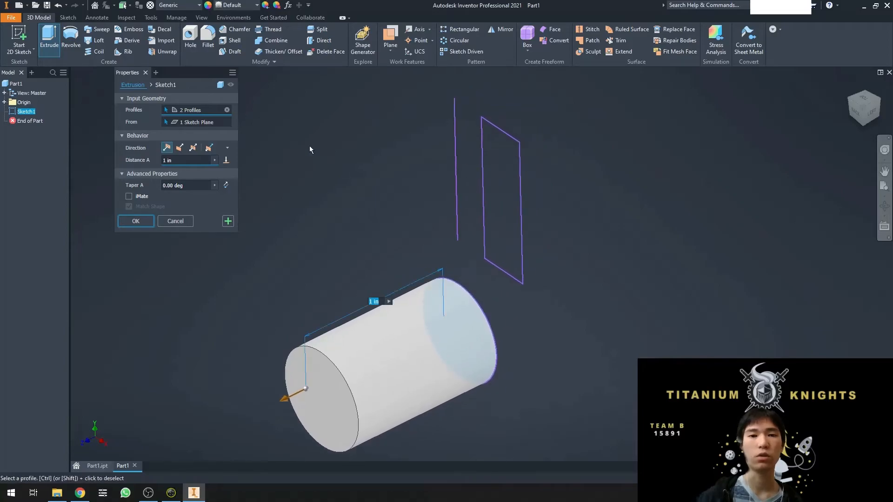
pyautogui.click(145, 72)
# - Preview a full 360-degree revolve of the rectangle about its long edge nearest the separate line, and cancel it
pyautogui.click(71, 36)
pyautogui.moveTo(393, 139); pyautogui.dragTo(365, 166, button='middle')
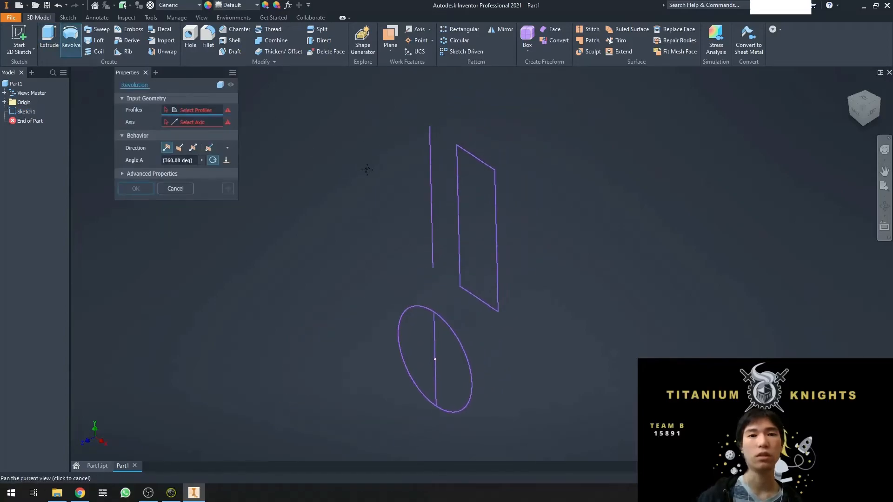
pyautogui.click(484, 194)
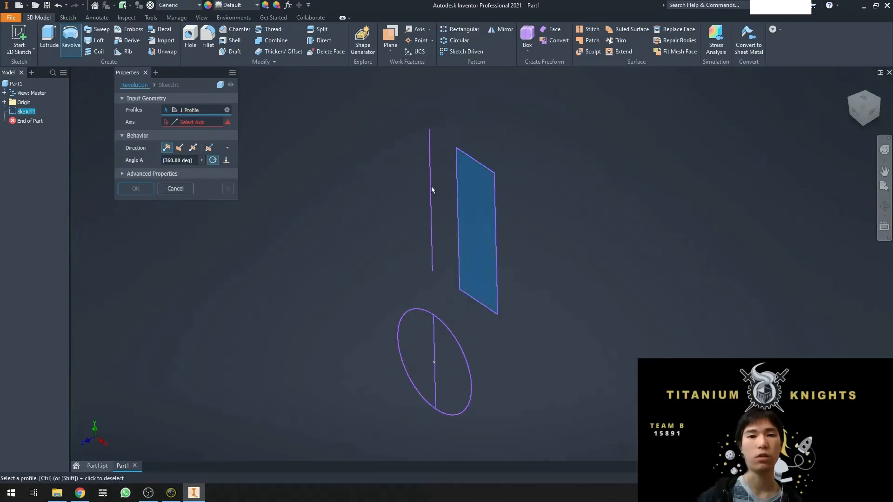
pyautogui.click(182, 124)
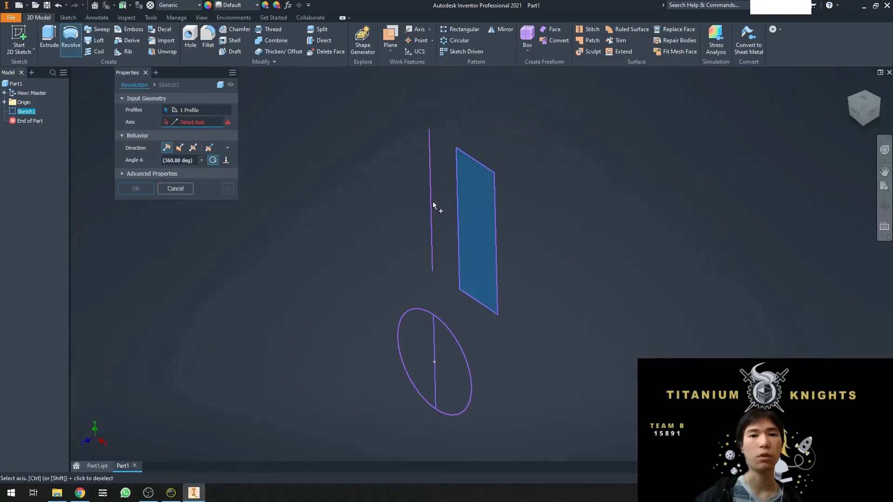
pyautogui.click(461, 190)
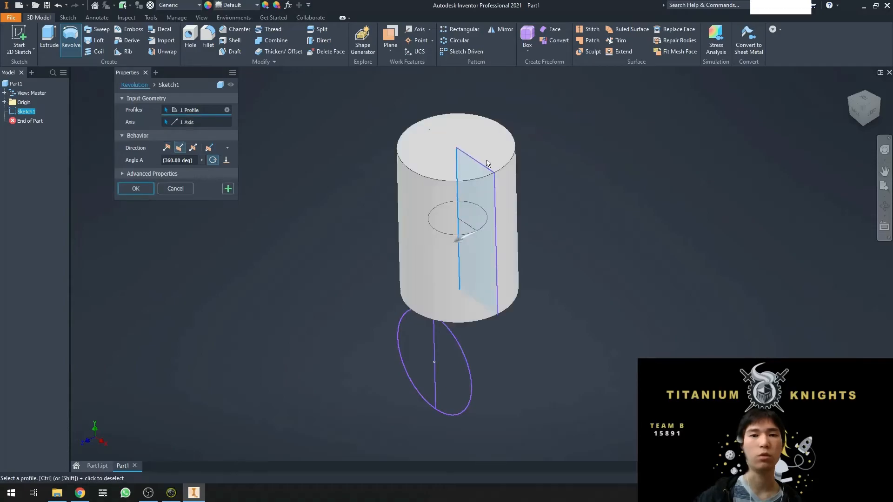
pyautogui.moveTo(447, 159)
pyautogui.mouseDown(button='middle')
pyautogui.moveTo(431, 190)
pyautogui.moveTo(441, 211)
pyautogui.mouseUp(button='middle')
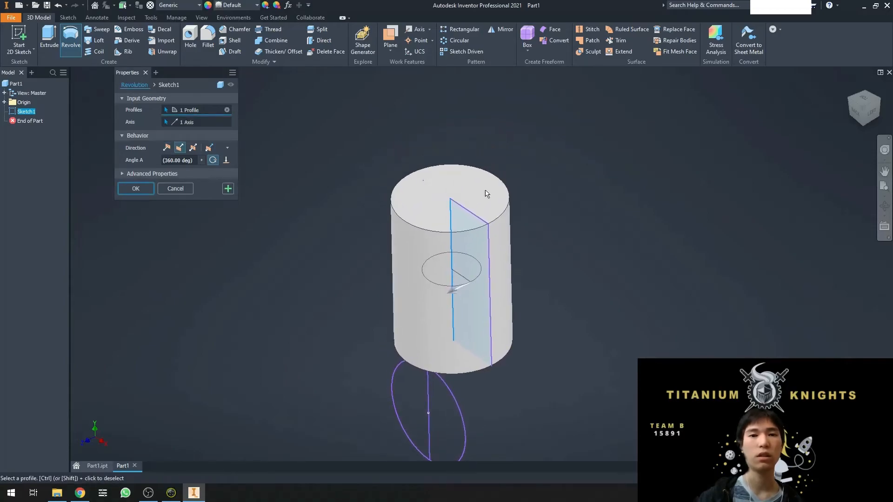
pyautogui.click(145, 72)
# - Preview a full 360-degree revolve of the rectangle about the separate axis line, inspect the centre hole and cancel the revolve
pyautogui.click(70, 37)
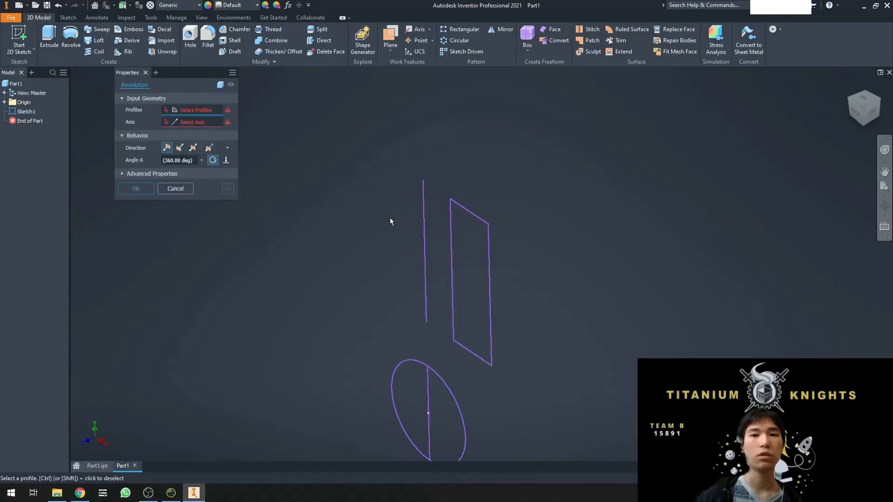
pyautogui.click(476, 249)
pyautogui.moveTo(366, 236); pyautogui.dragTo(359, 145, button='middle')
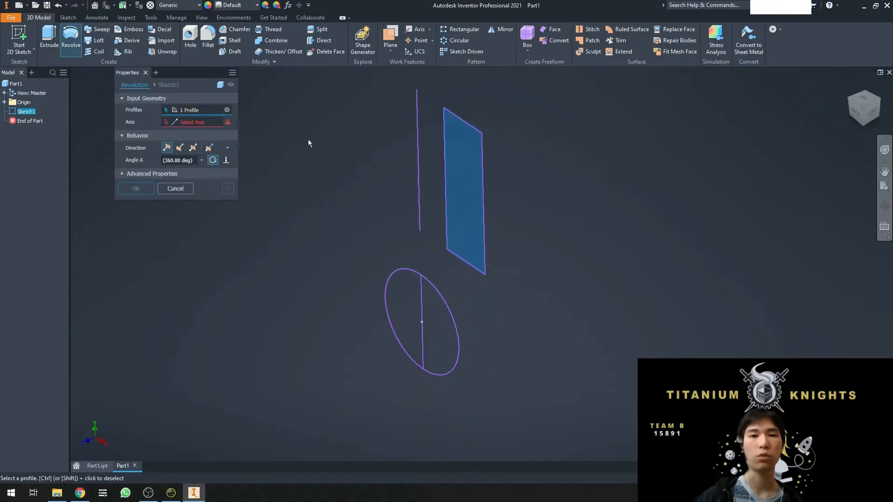
pyautogui.click(184, 124)
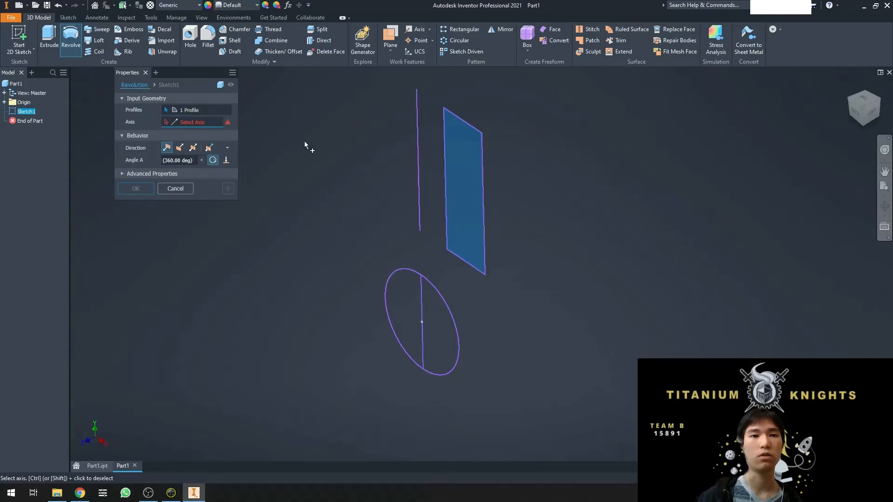
pyautogui.click(417, 145)
pyautogui.moveTo(504, 163); pyautogui.dragTo(513, 263, button='middle')
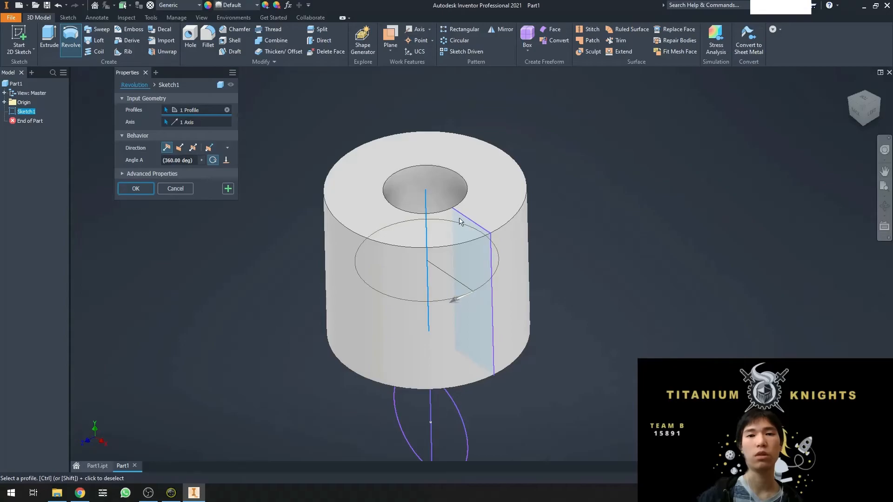
pyautogui.moveTo(483, 215); pyautogui.dragTo(518, 247, button='middle')
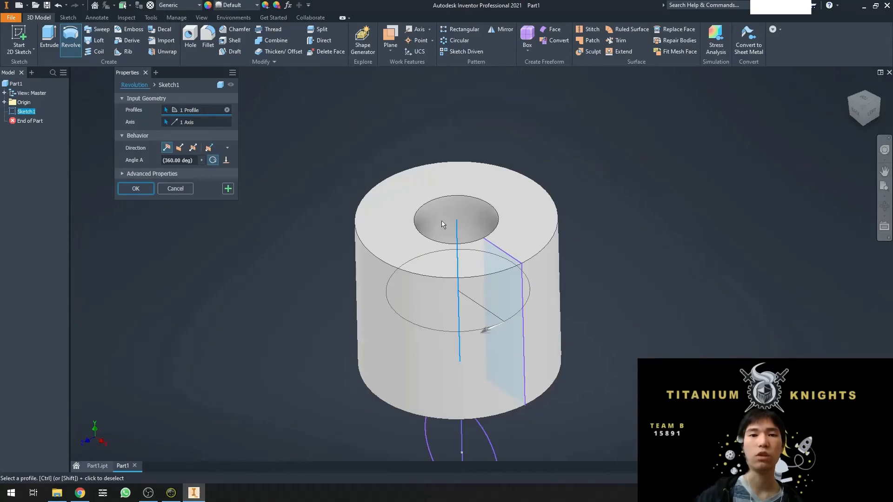
pyautogui.click(146, 73)
# - Revolve the rectangle a full 360 degrees about its long edge nearest the separate line to create a solid cylinder
pyautogui.click(500, 279)
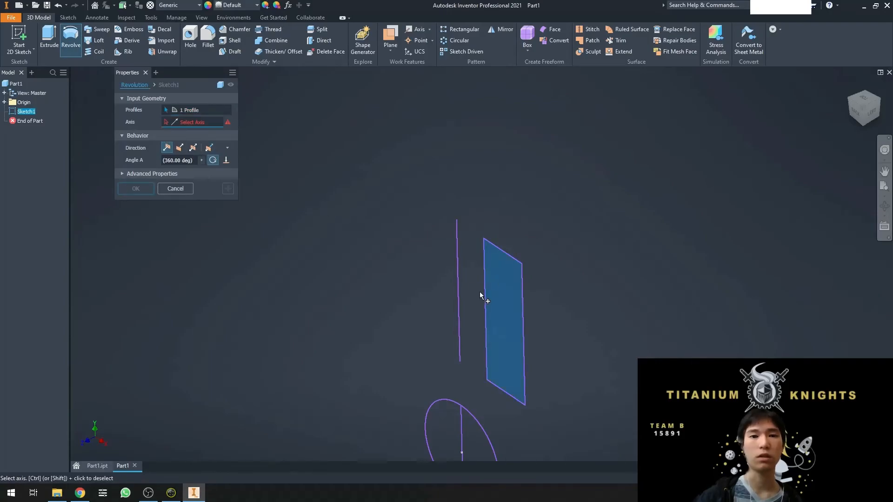
pyautogui.click(486, 291)
pyautogui.click(136, 189)
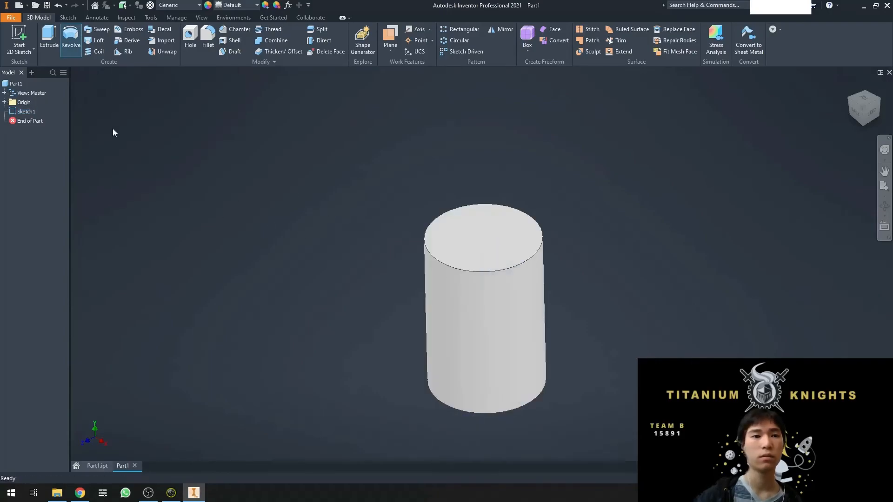
# - Start a sketch on the cylinder's top face and draw a smaller circle concentric with the face
pyautogui.click(19, 38)
pyautogui.click(480, 235)
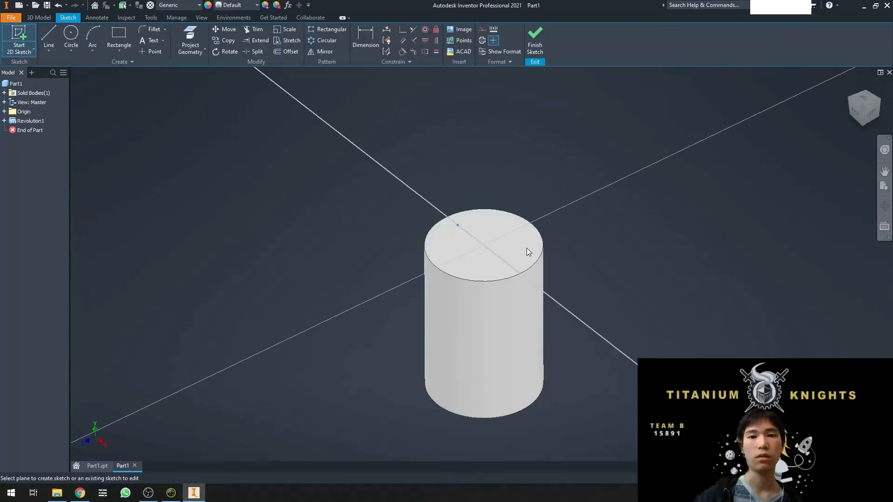
pyautogui.click(73, 34)
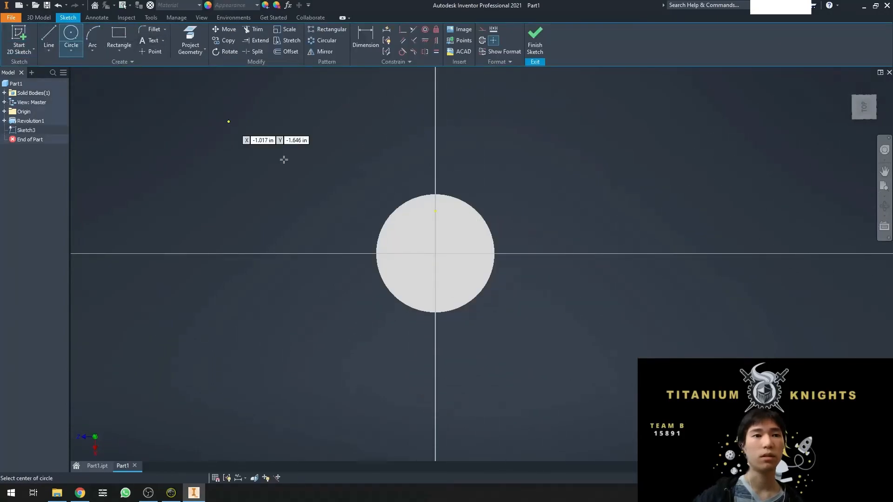
pyautogui.click(436, 253)
pyautogui.click(462, 228)
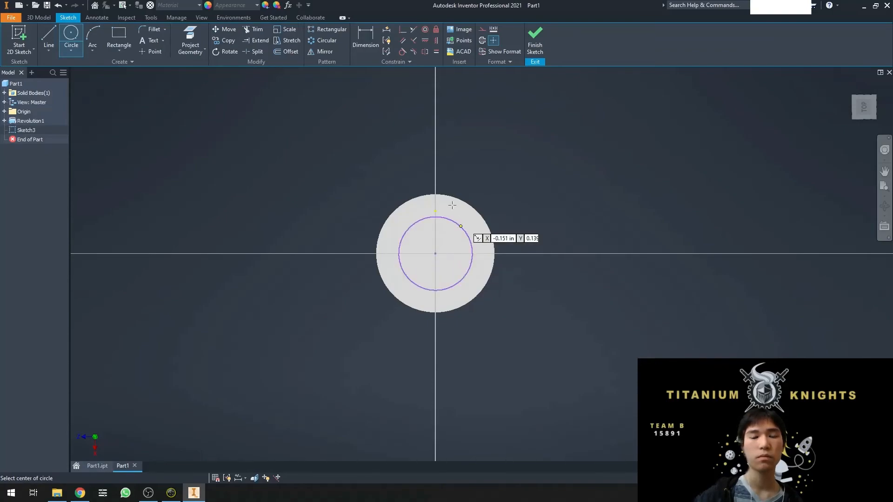
# - Draw a horizontal line across the full diameter of the top face through the circle's centre and finish the sketch
pyautogui.click(46, 36)
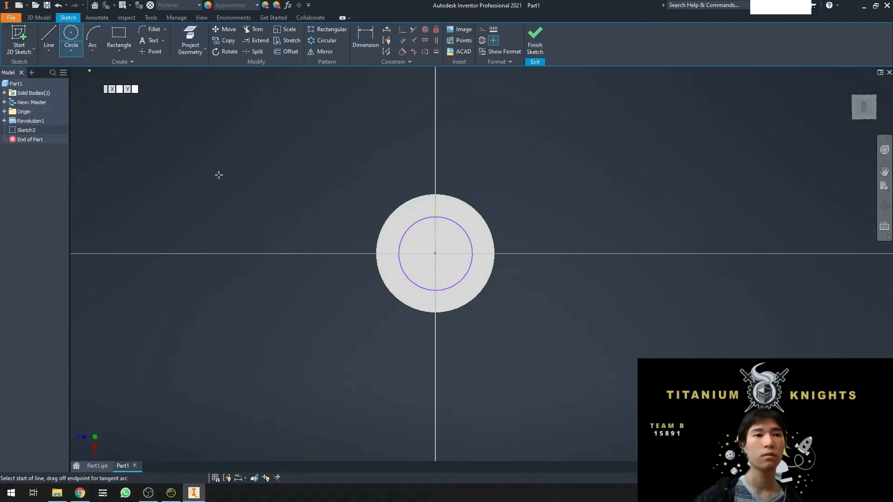
pyautogui.click(376, 254)
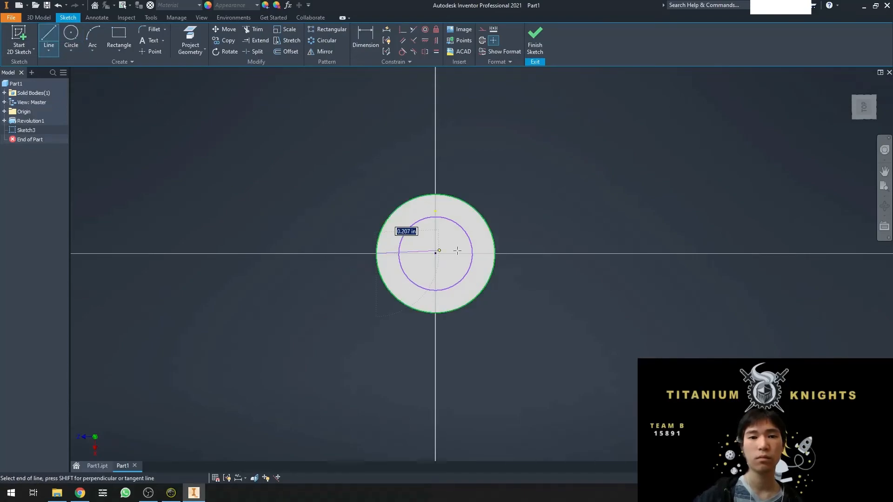
pyautogui.click(494, 254)
pyautogui.click(535, 39)
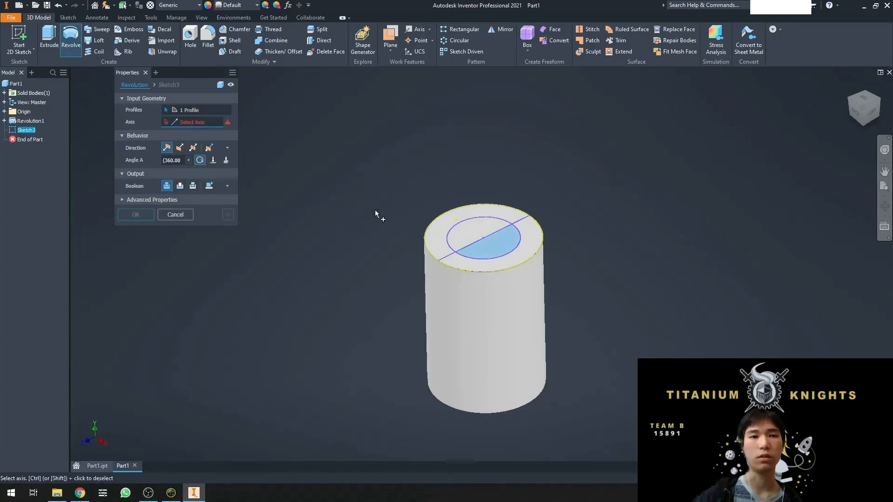
# - Revolve the front half-circle 360 degrees about the diameter line, compare the Cut and Intersect outputs, and complete it as a Cut
pyautogui.click(467, 246)
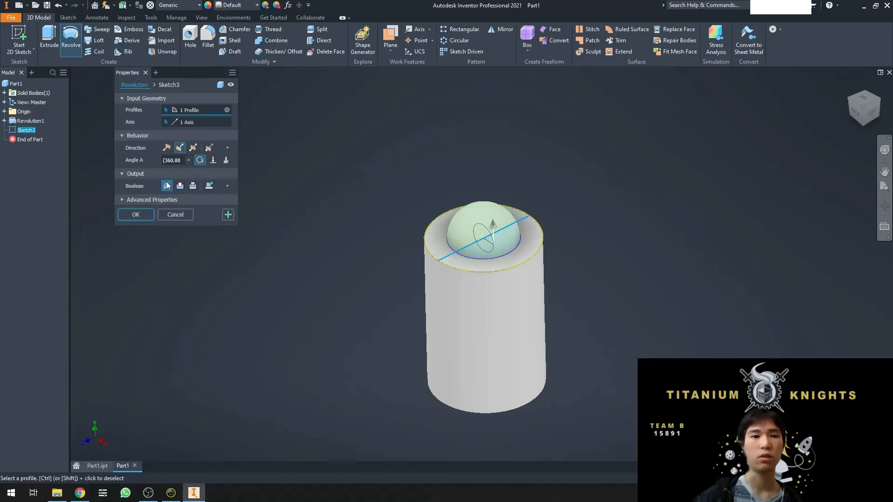
pyautogui.click(181, 186)
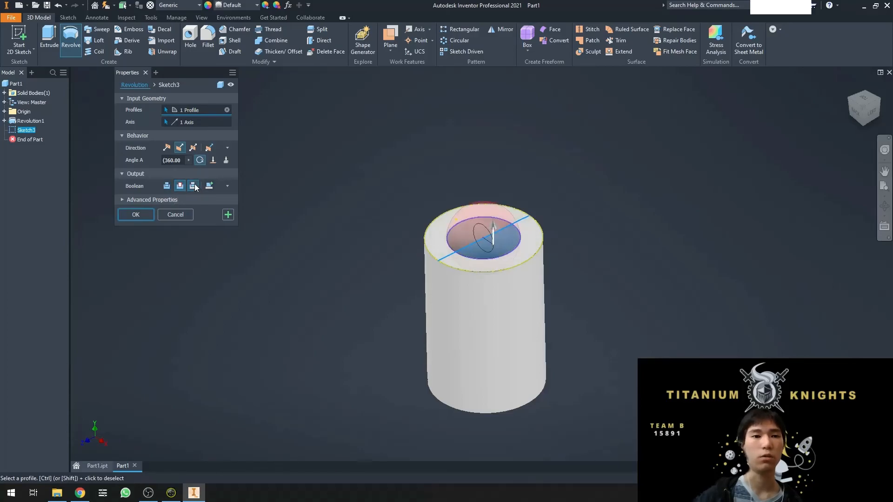
pyautogui.click(193, 186)
pyautogui.click(179, 186)
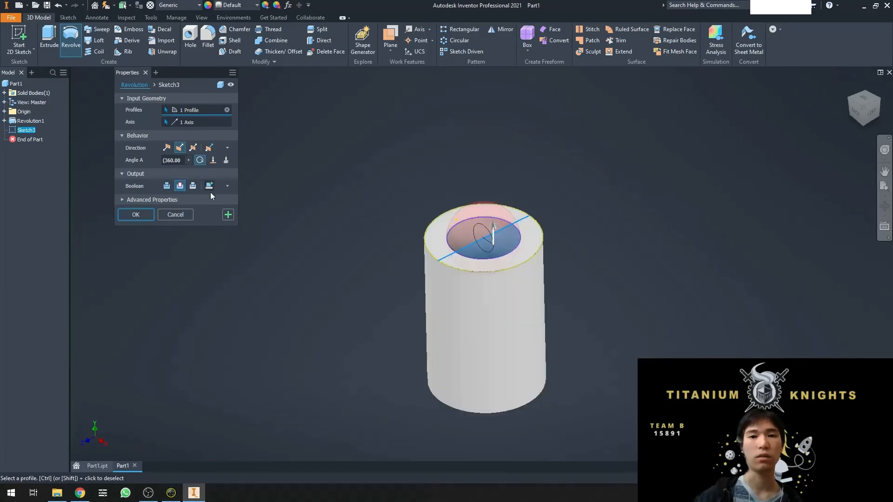
pyautogui.press('Return')
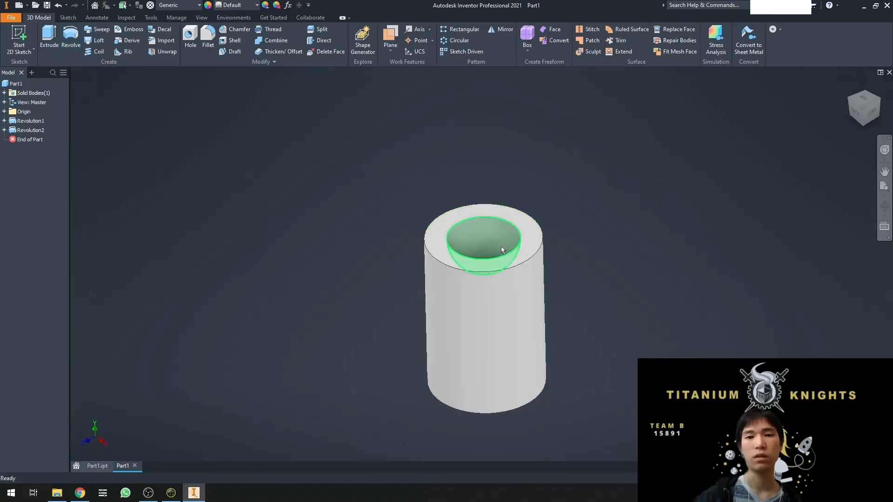
pyautogui.moveTo(549, 241); pyautogui.dragTo(494, 220, button='middle')
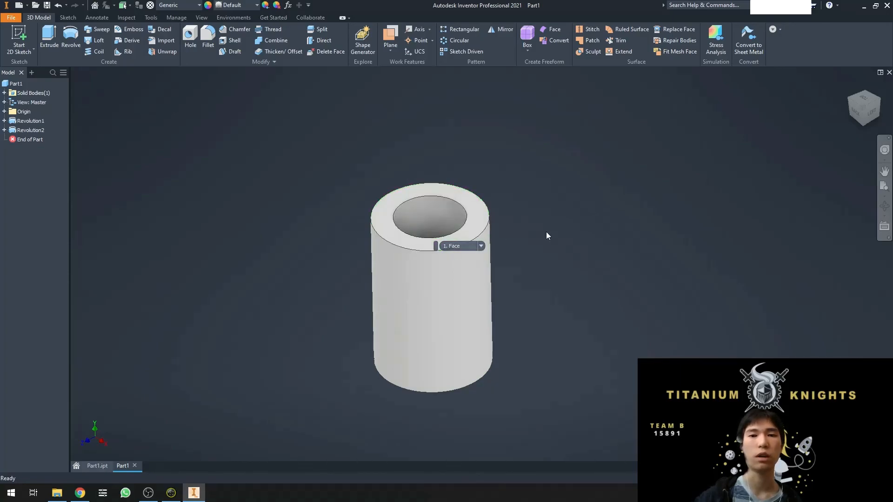
pyautogui.moveTo(512, 219); pyautogui.dragTo(535, 192, button='middle')
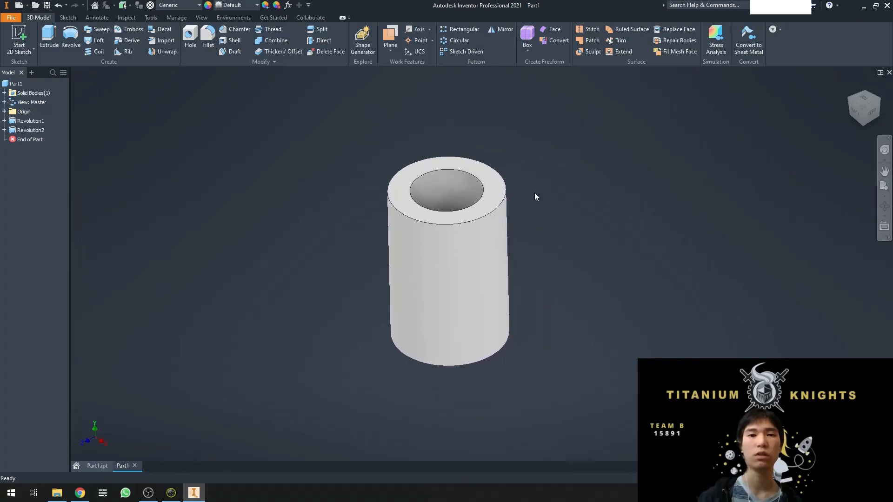